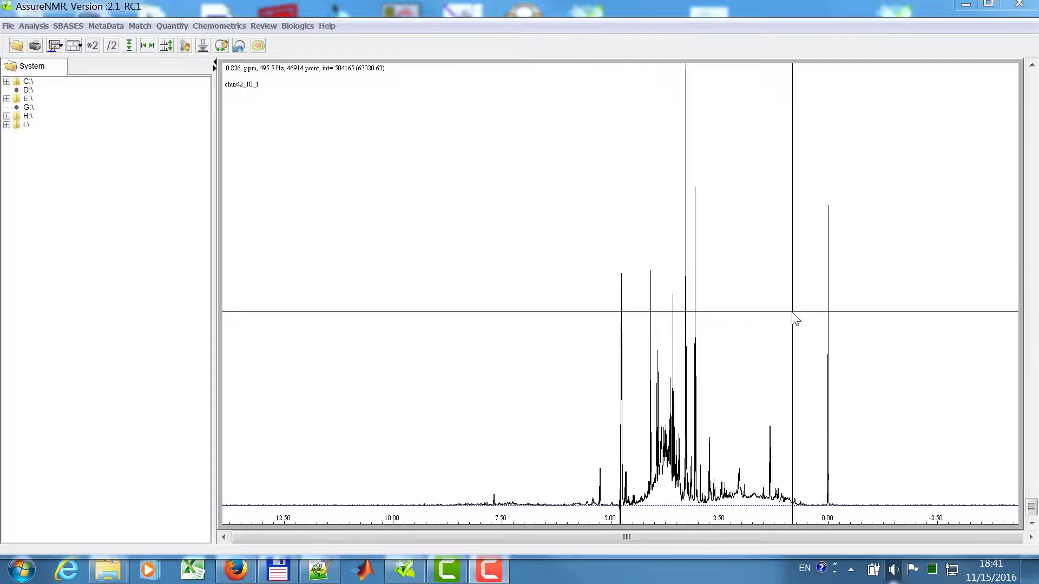
- Start a 1D match of the on-screen spectrum against the bbiorefcode_new2 library
click(139, 27)
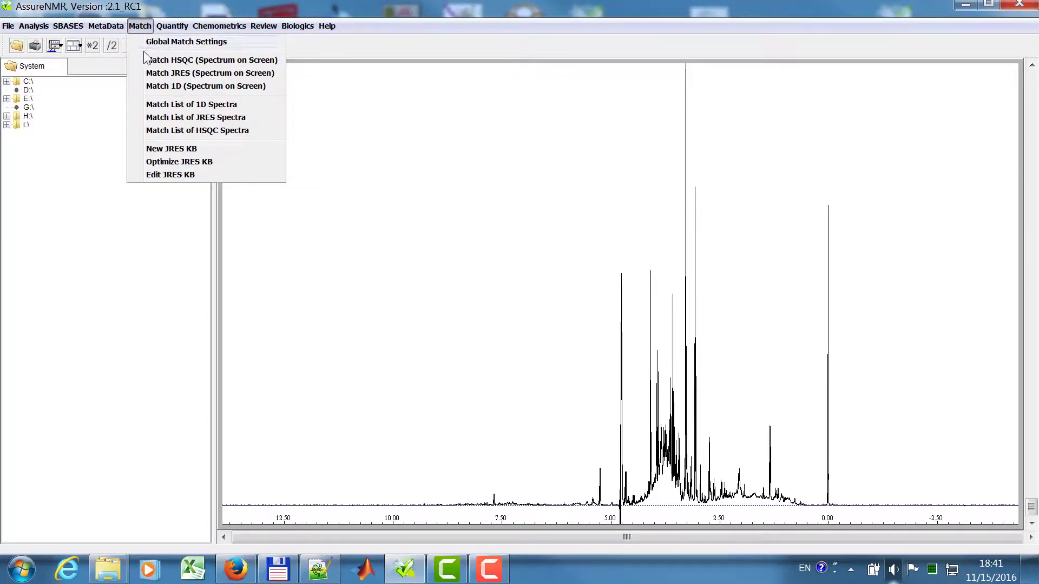
click(169, 86)
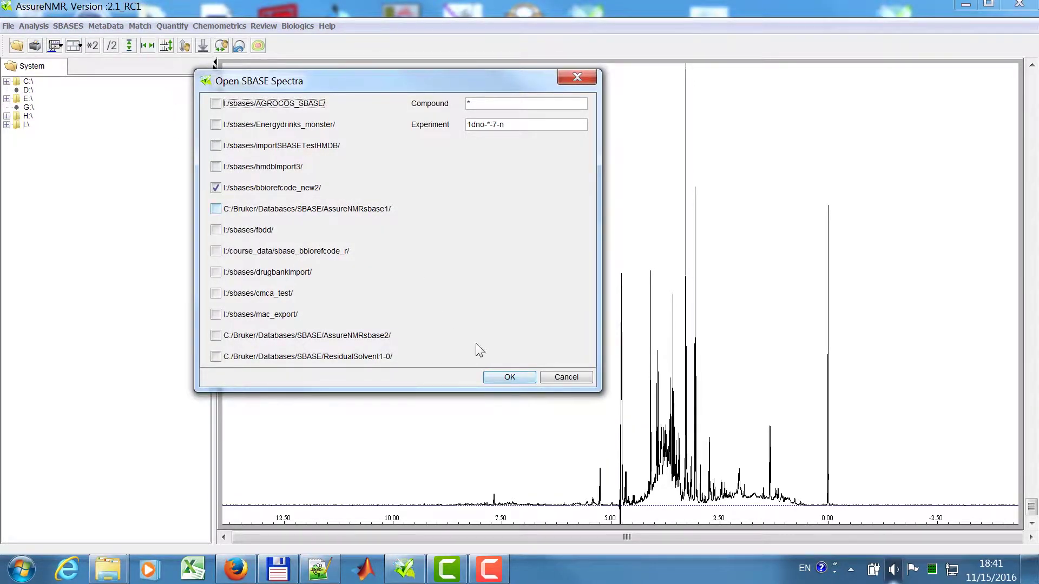
click(524, 378)
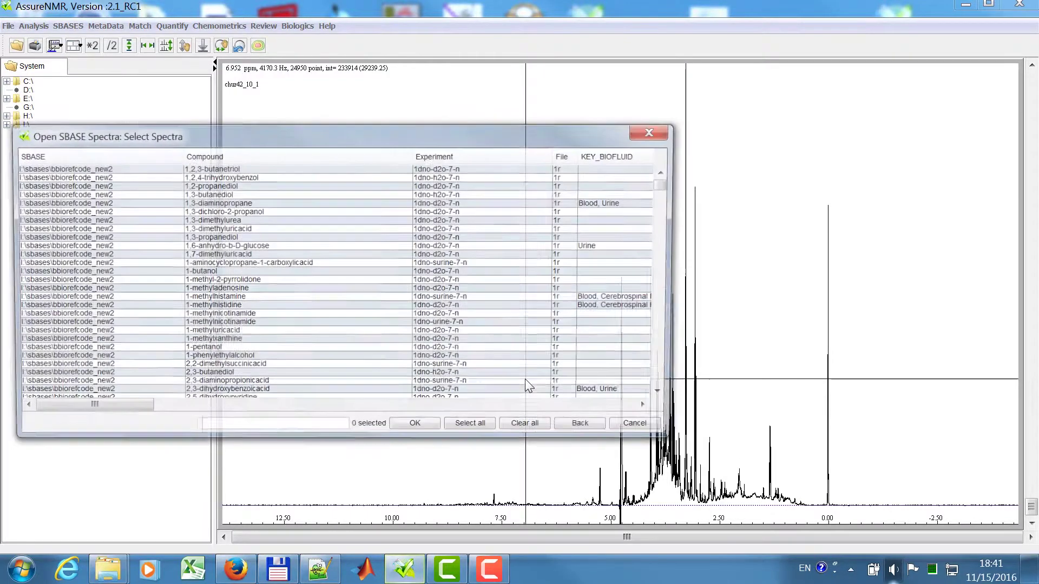
- Filter the reference compounds by 'urine' and select all 327 spectra
drag(411, 134, 497, 128)
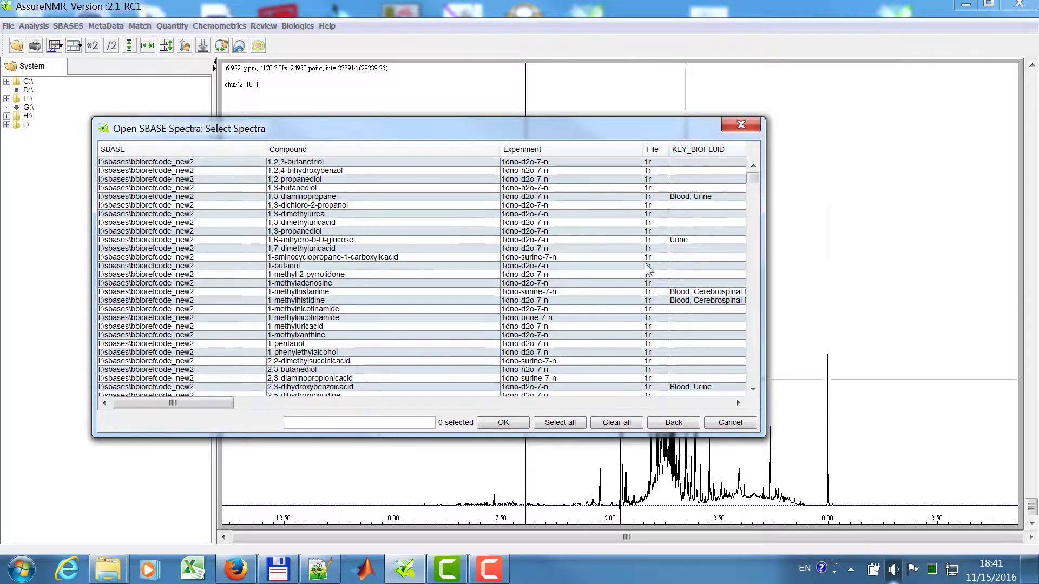
drag(203, 401, 277, 408)
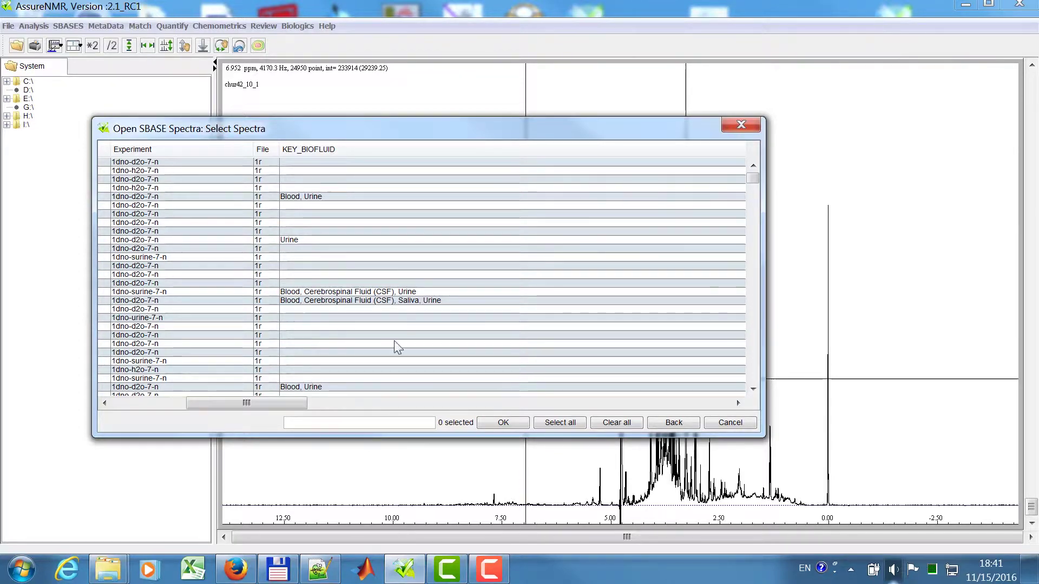
drag(283, 403, 177, 403)
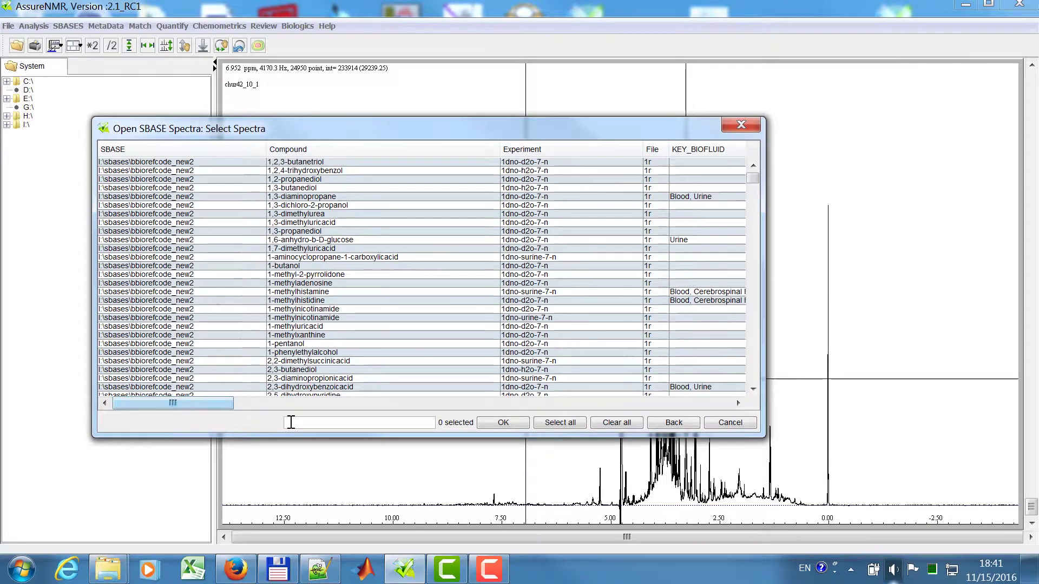
click(313, 424)
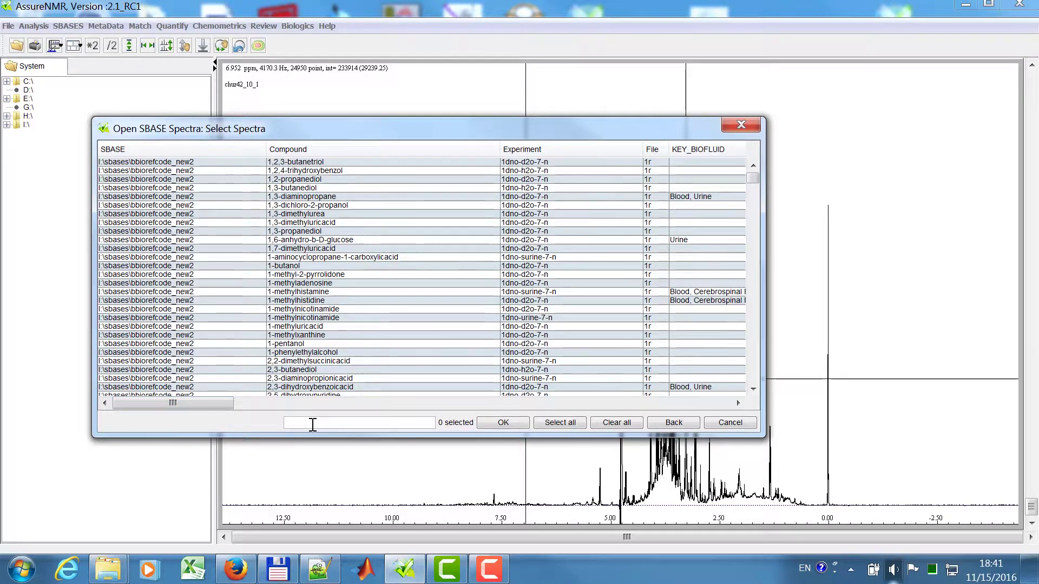
text(ur)
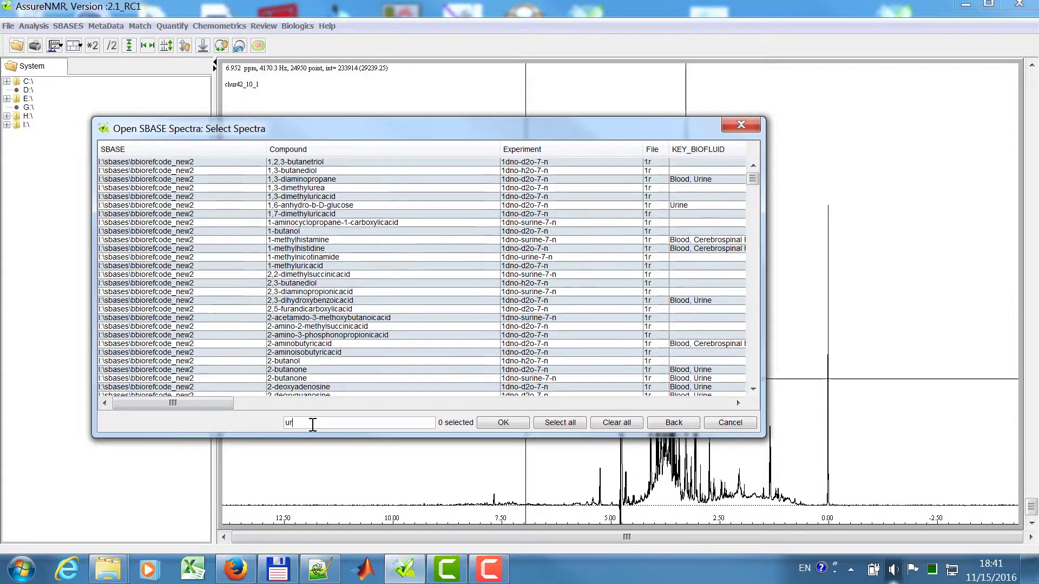
text(ine)
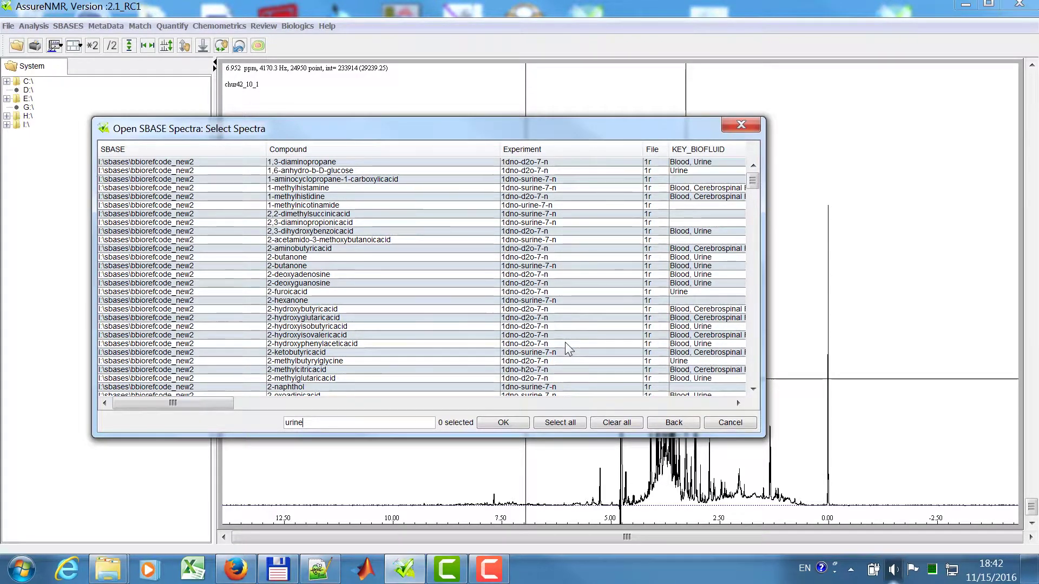
click(563, 421)
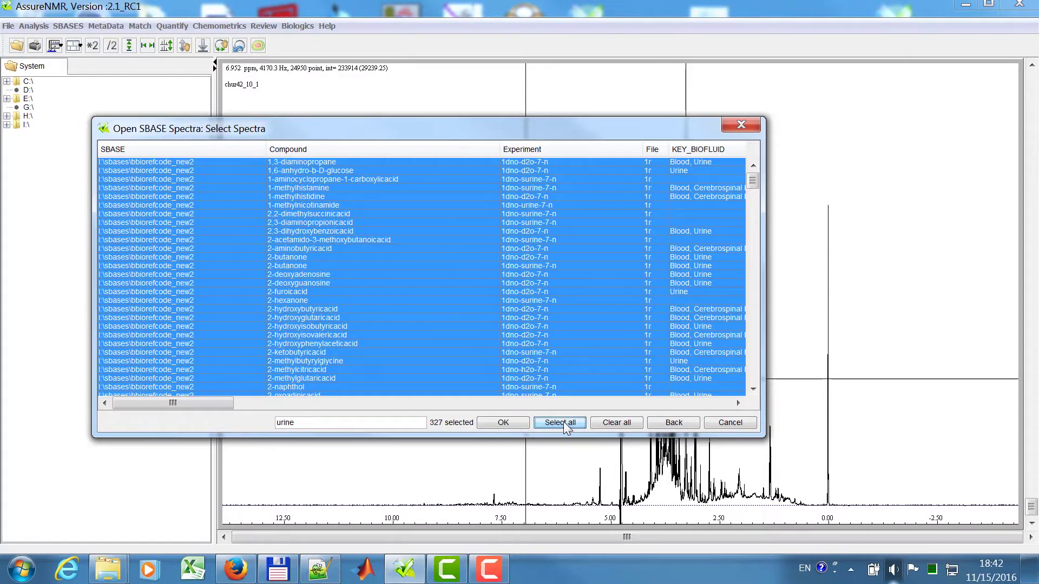
click(501, 425)
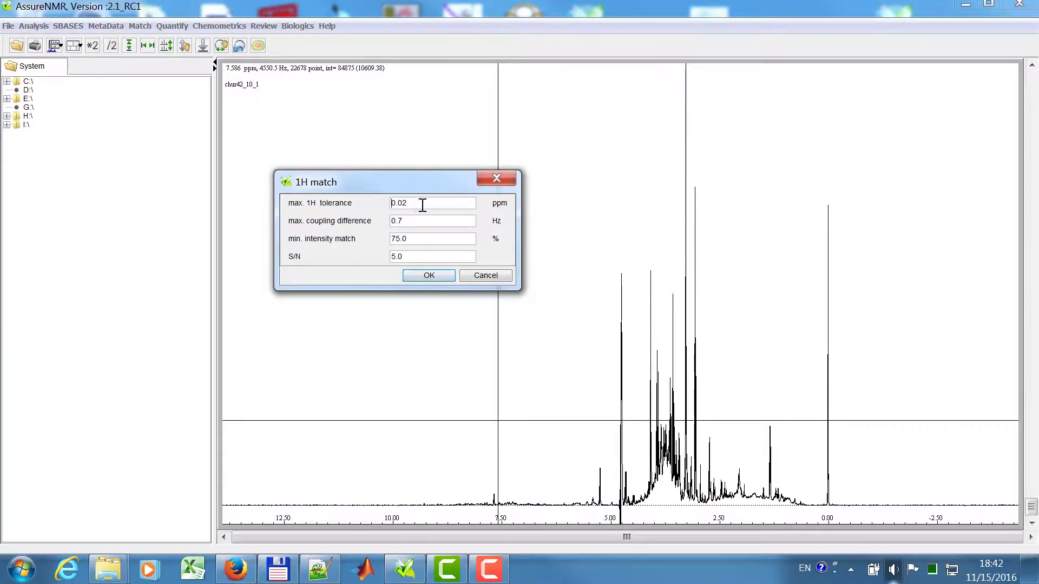
- Keep tolerances at 0.02 ppm, 0.7 Hz, 75.0% intensity and S/N 5.0, and run the match
drag(421, 205, 387, 204)
click(438, 203)
drag(422, 225, 388, 225)
click(430, 241)
drag(420, 240, 383, 242)
click(423, 257)
click(428, 279)
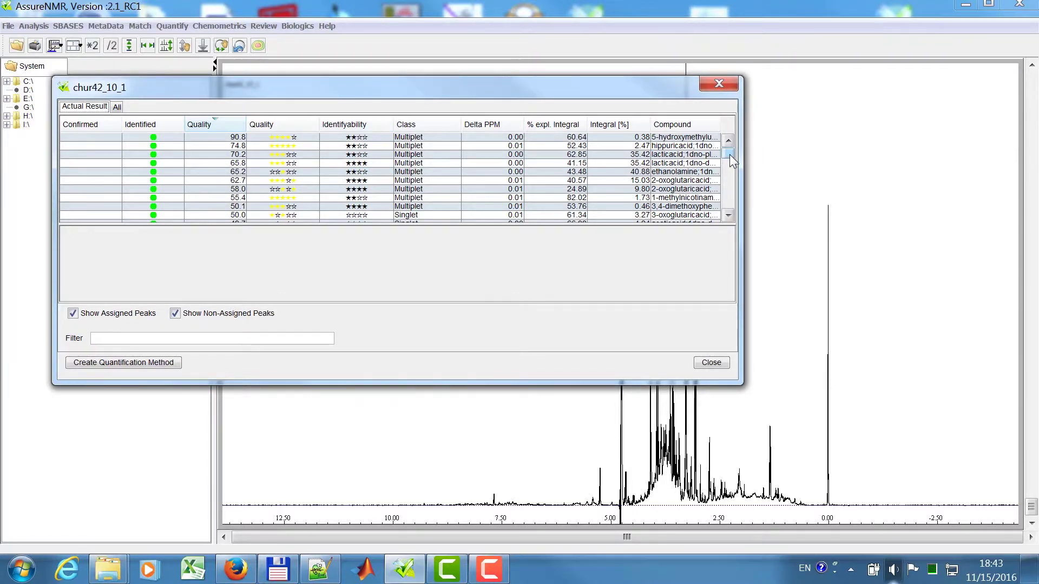
- Enlarge the results table to reveal ethanolamine, 2-oxoglutaric acid and creatinine rows
drag(729, 155, 732, 160)
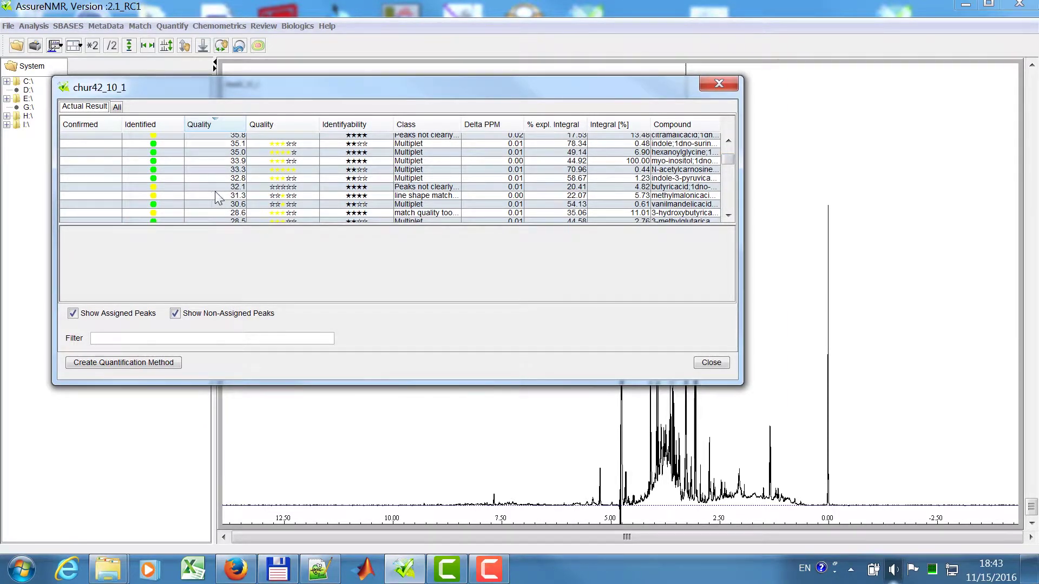
drag(730, 158, 735, 132)
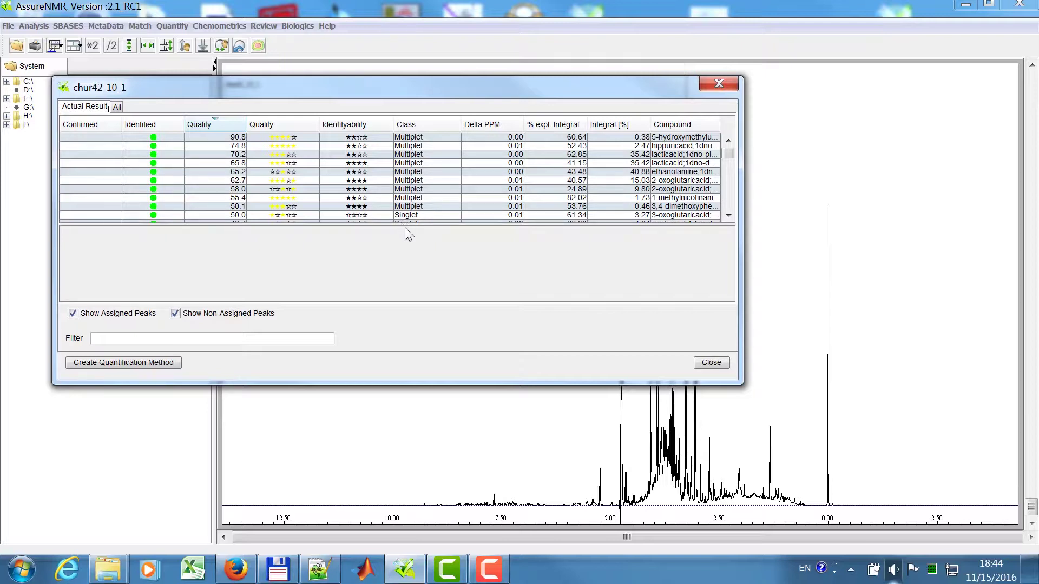
drag(405, 225, 407, 250)
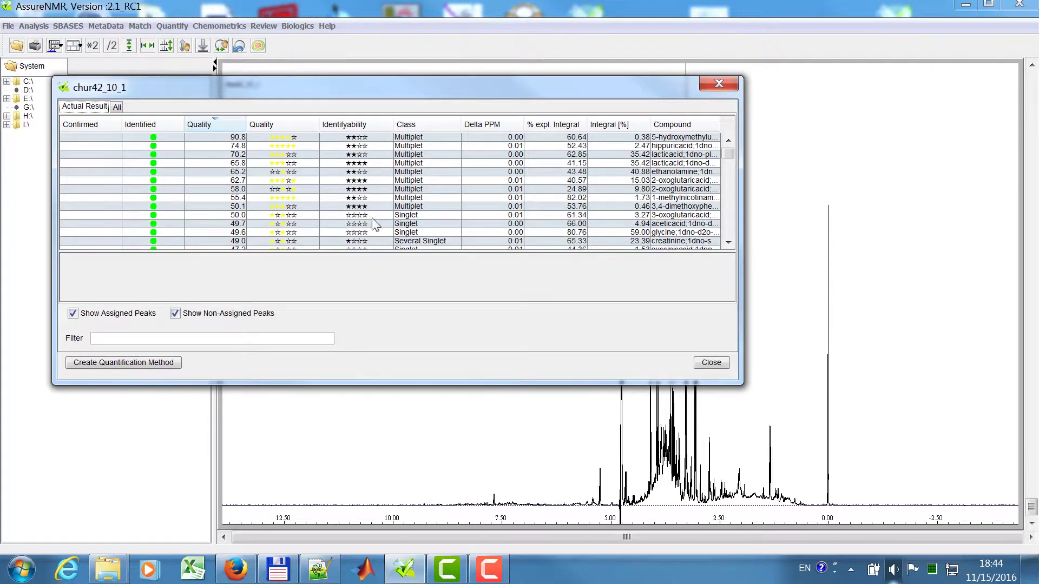
mouse_move(372, 224)
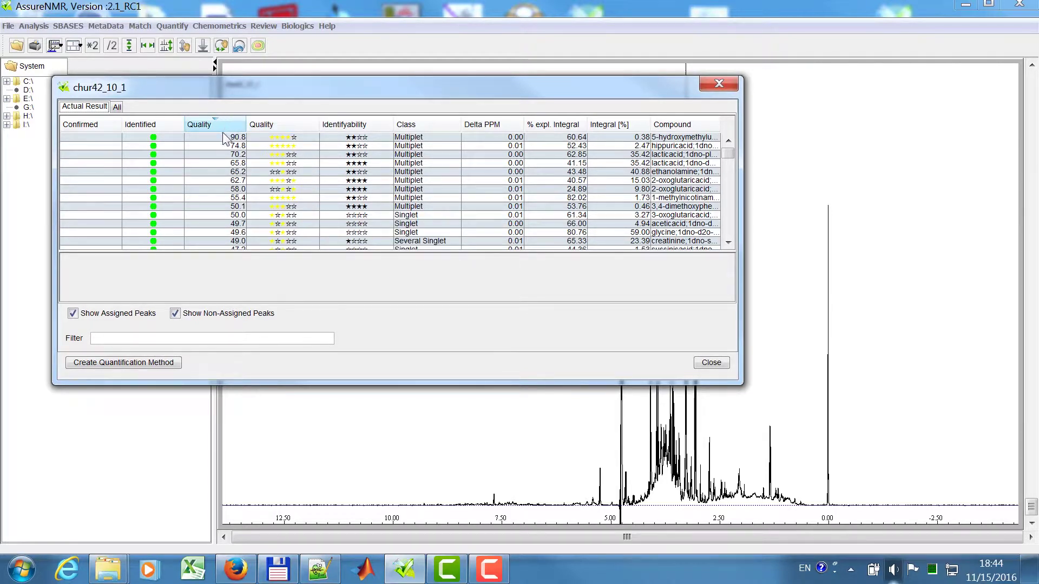
mouse_move(260, 251)
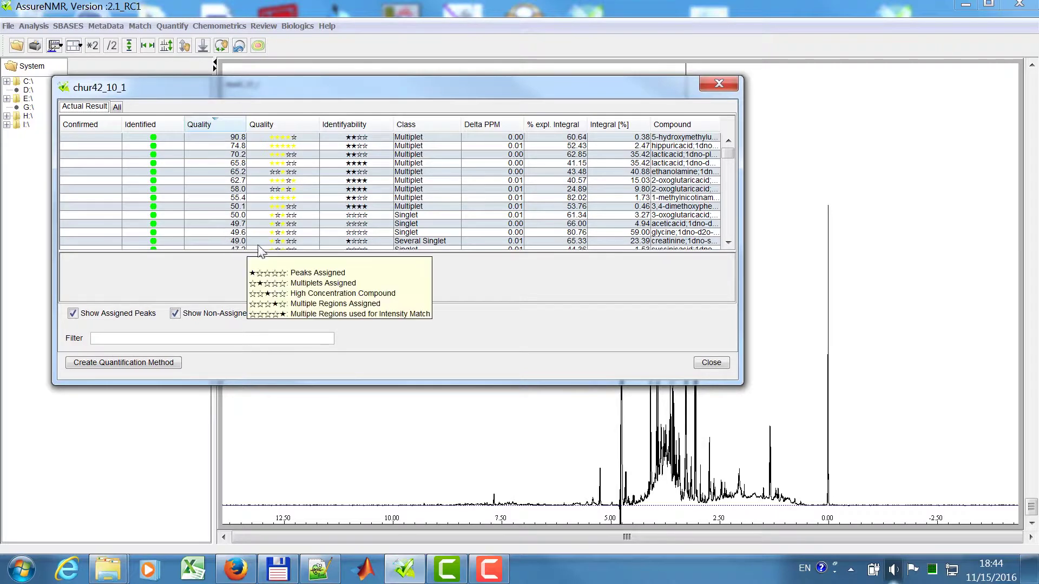
- Show match details for the 70.2 lactic acid entry and zoom into its spectrum region
click(290, 157)
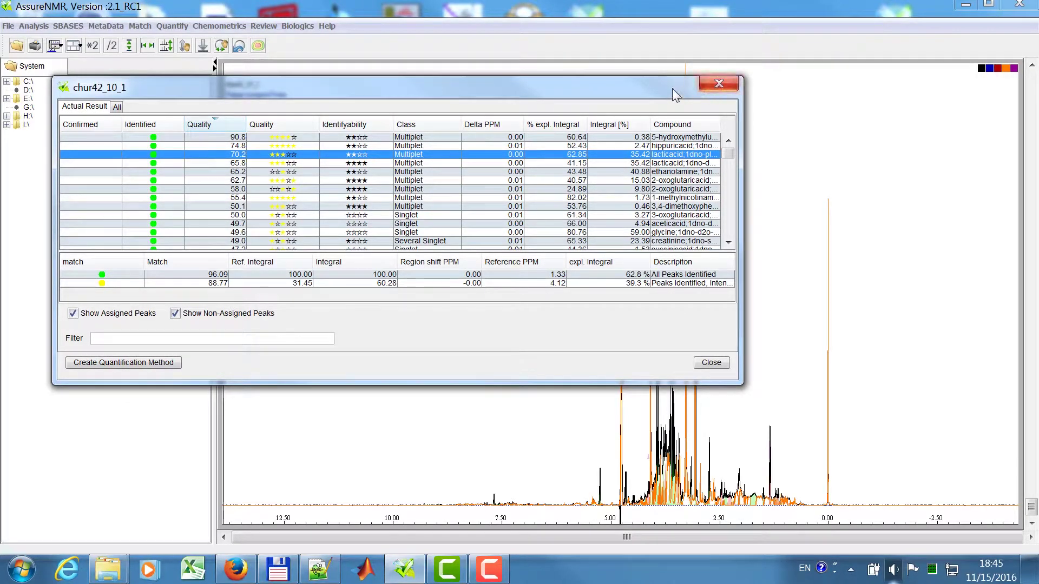
drag(671, 88, 211, 124)
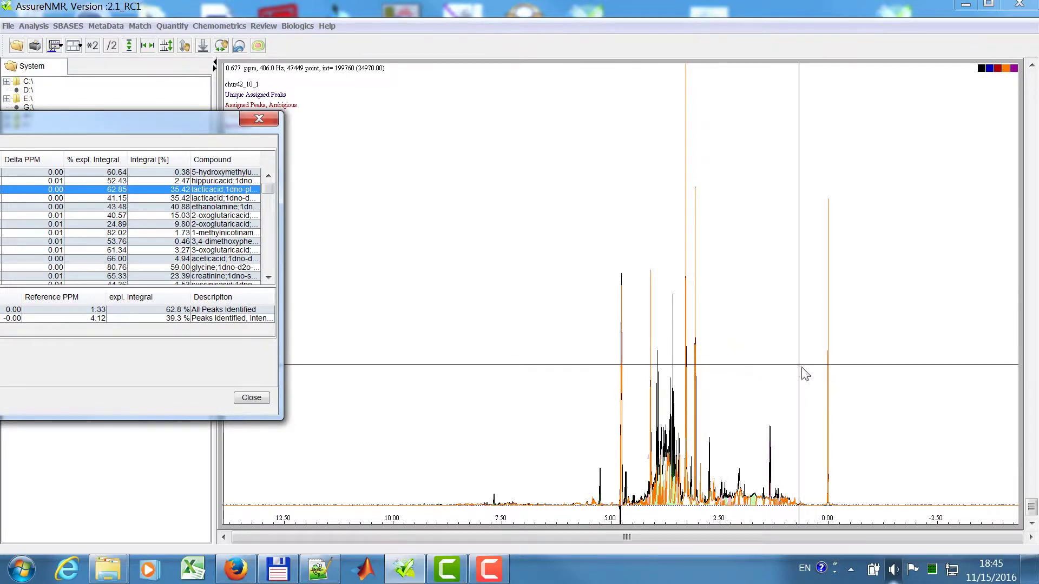
drag(806, 368, 674, 526)
drag(911, 369, 304, 524)
scroll(617, 393, up, 4)
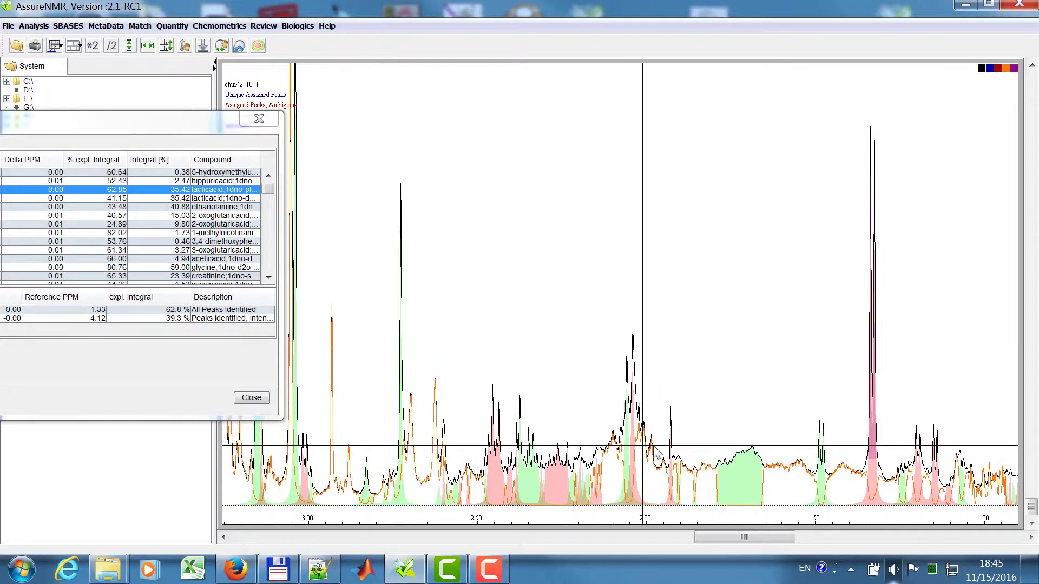
scroll(803, 429, down, 5)
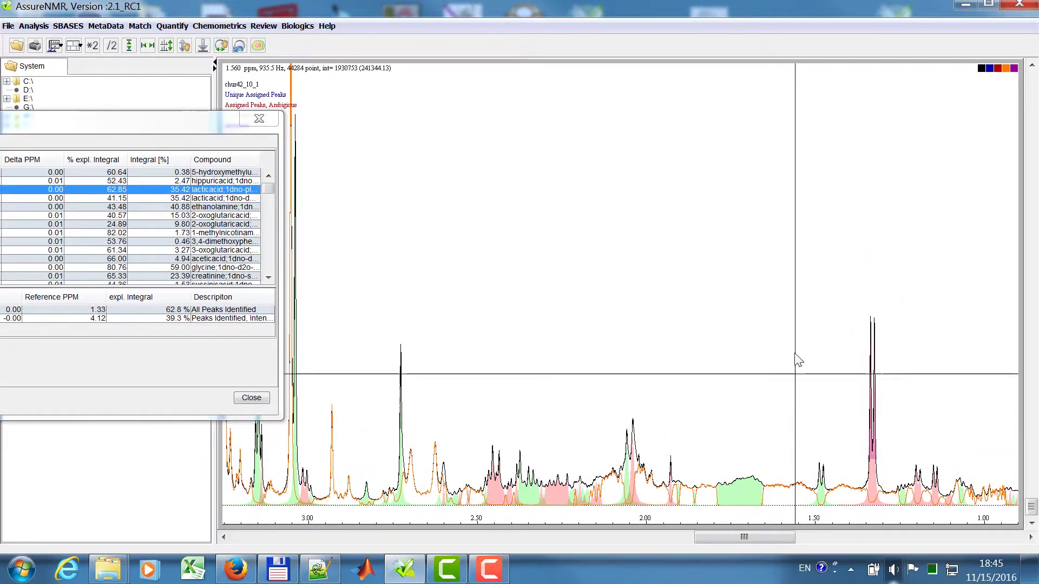
- Scale down the lactic acid doublet and show all columns of the results window
drag(793, 276, 907, 515)
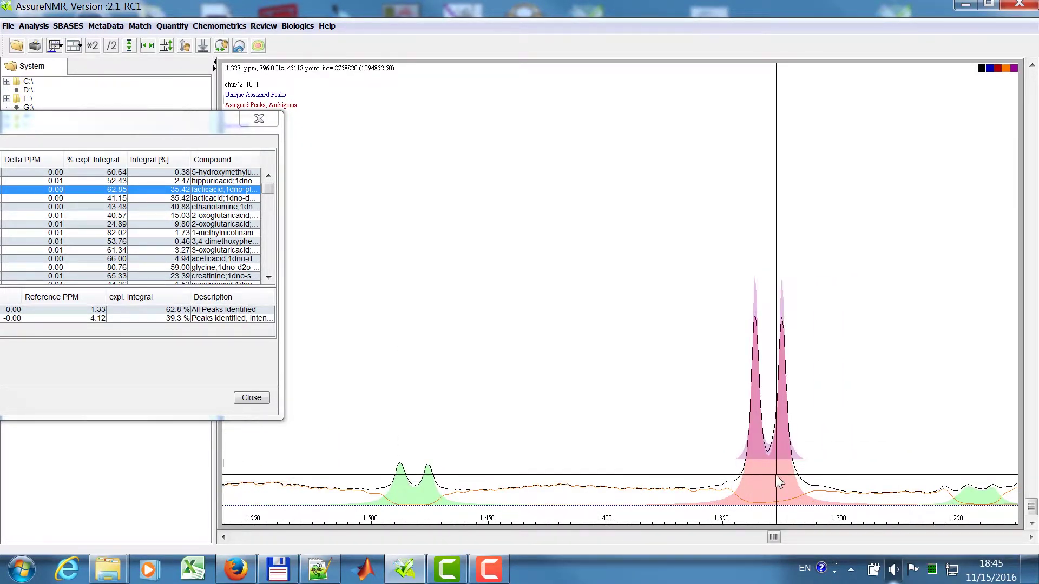
scroll(859, 475, down, 3)
scroll(862, 476, down, 2)
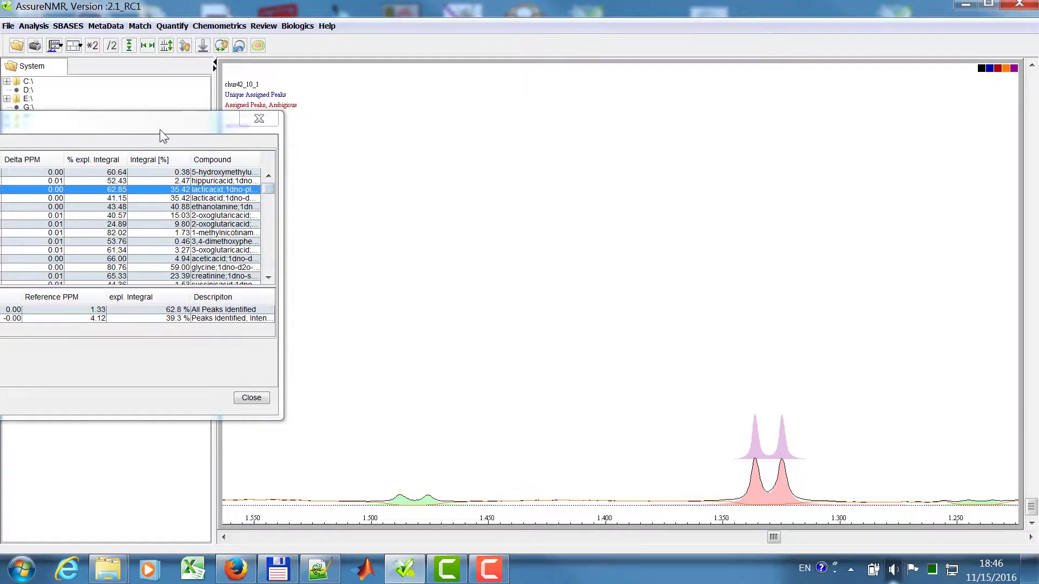
drag(160, 129, 674, 89)
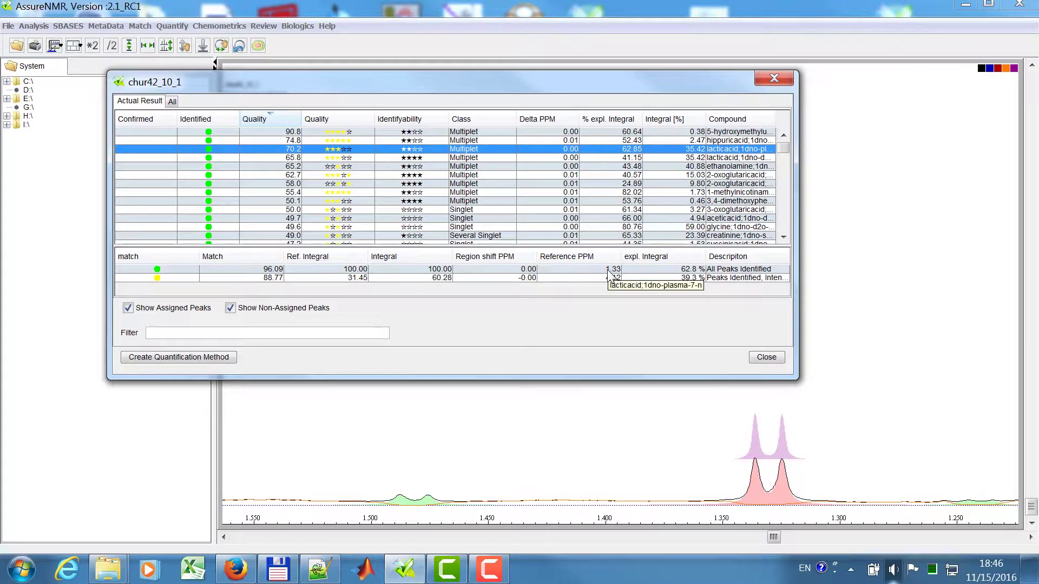
- Show lactic acid's 4.12 ppm match region and widen the Description column
click(238, 278)
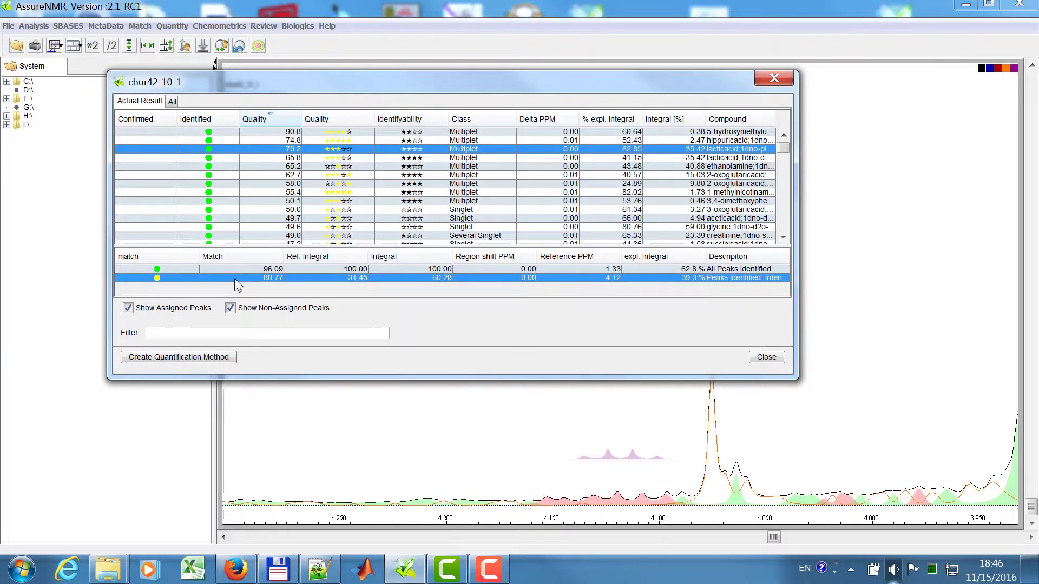
scroll(634, 423, up, 2)
scroll(631, 424, up, 4)
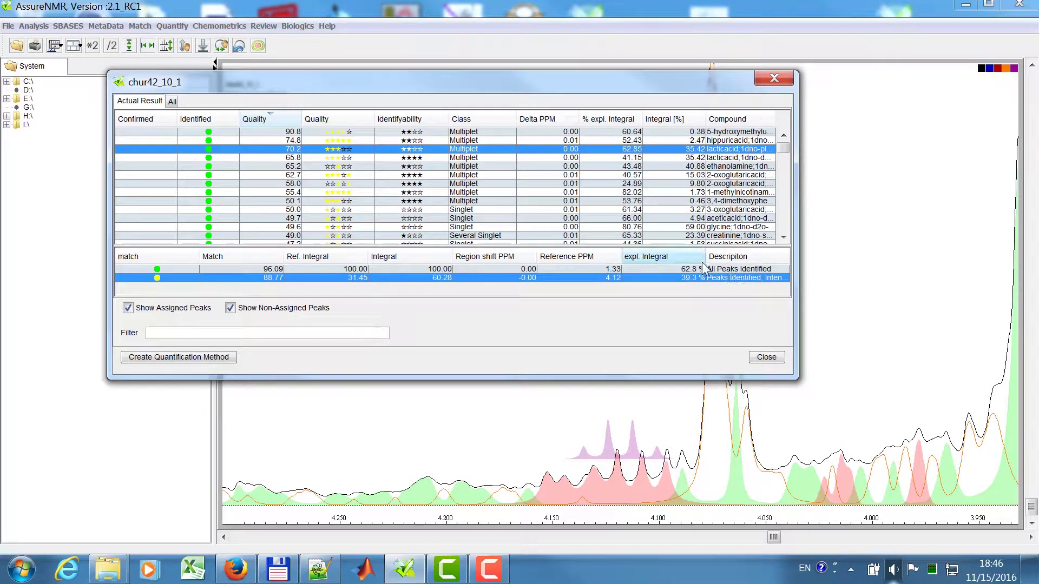
drag(705, 256, 692, 276)
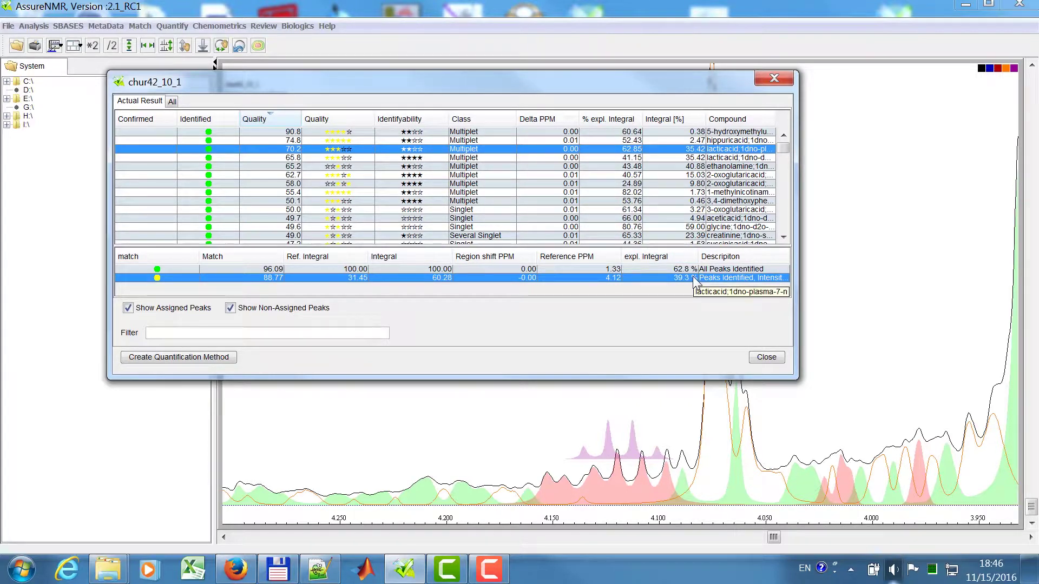
- Zoom the spectrum back to the lactic acid doublet near 1.33 ppm, clear of the results window
click(751, 489)
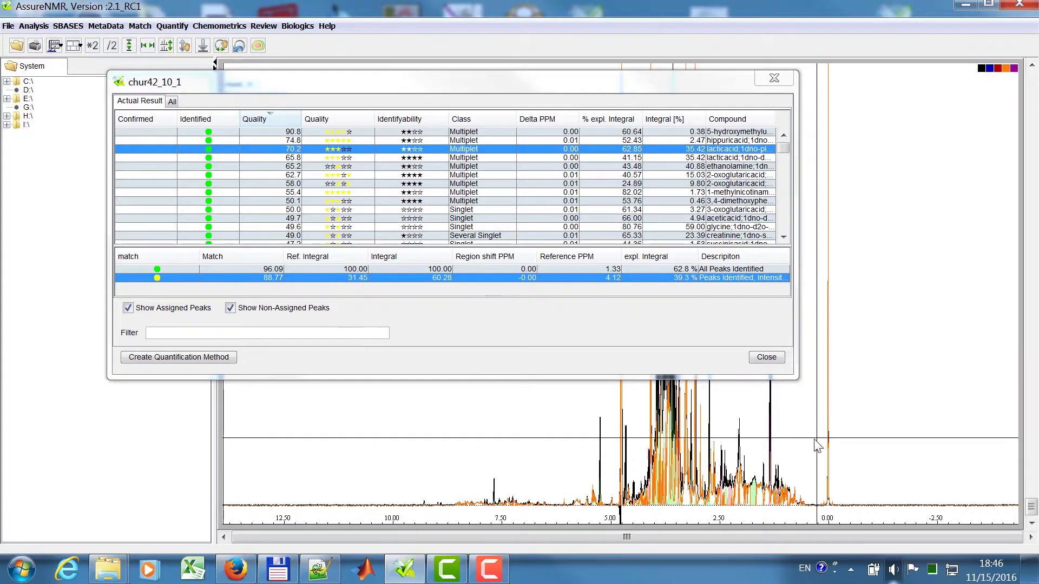
drag(751, 489, 719, 522)
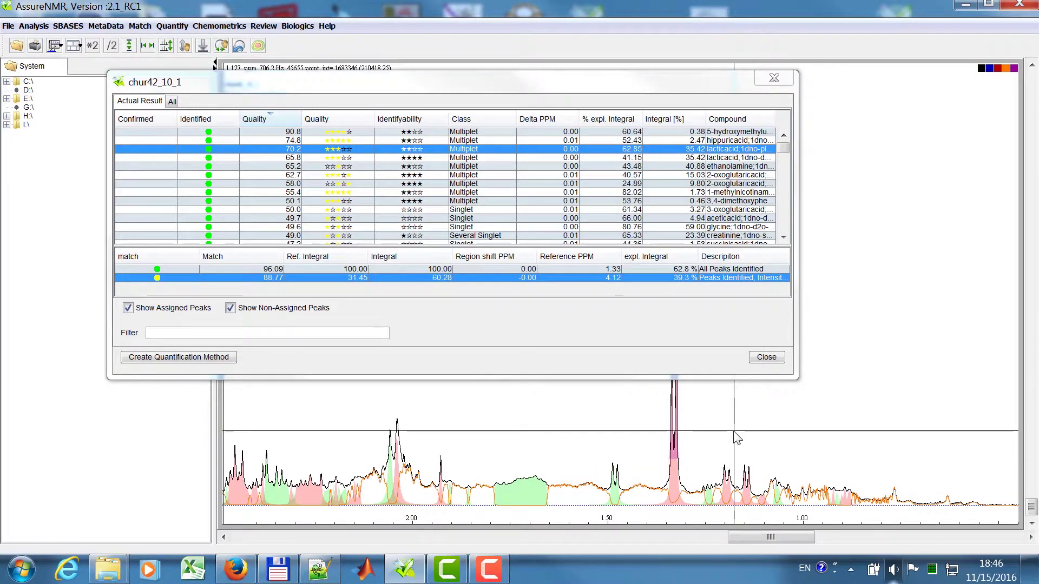
drag(734, 431, 626, 529)
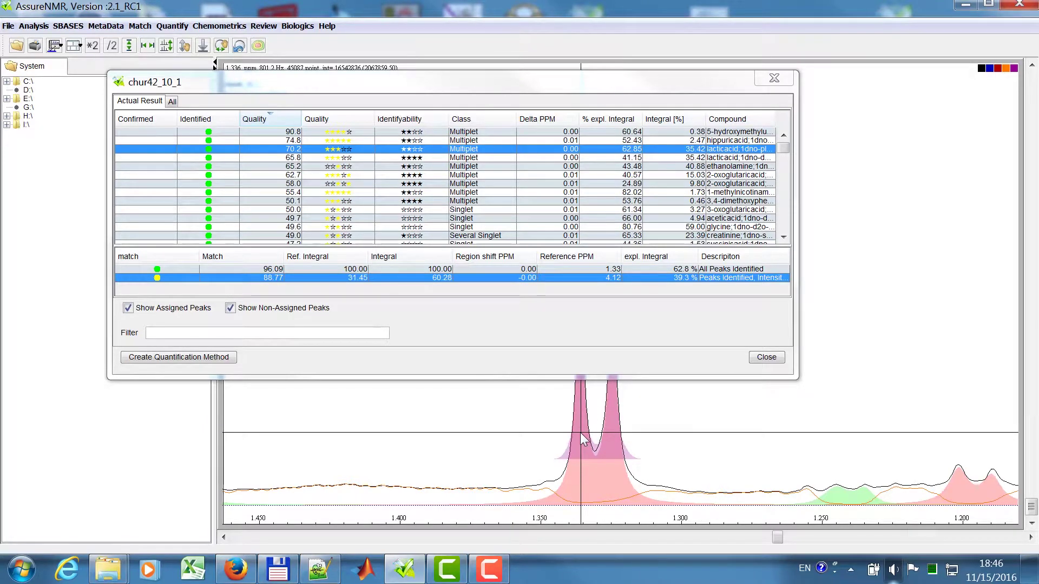
drag(541, 76, 192, 75)
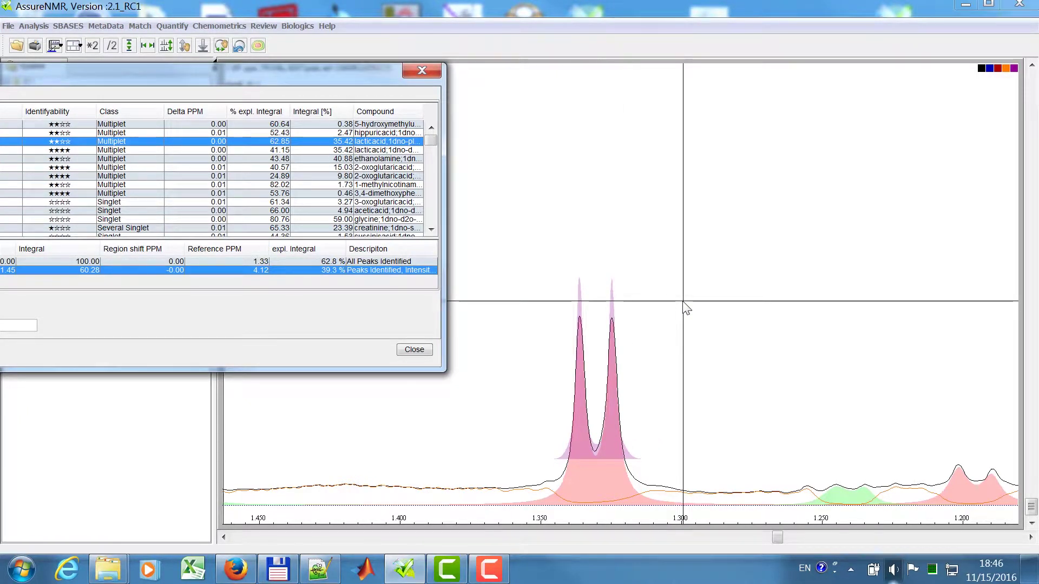
- Identify the compound behind the doublet peak at 1.33 ppm
right_click(611, 294)
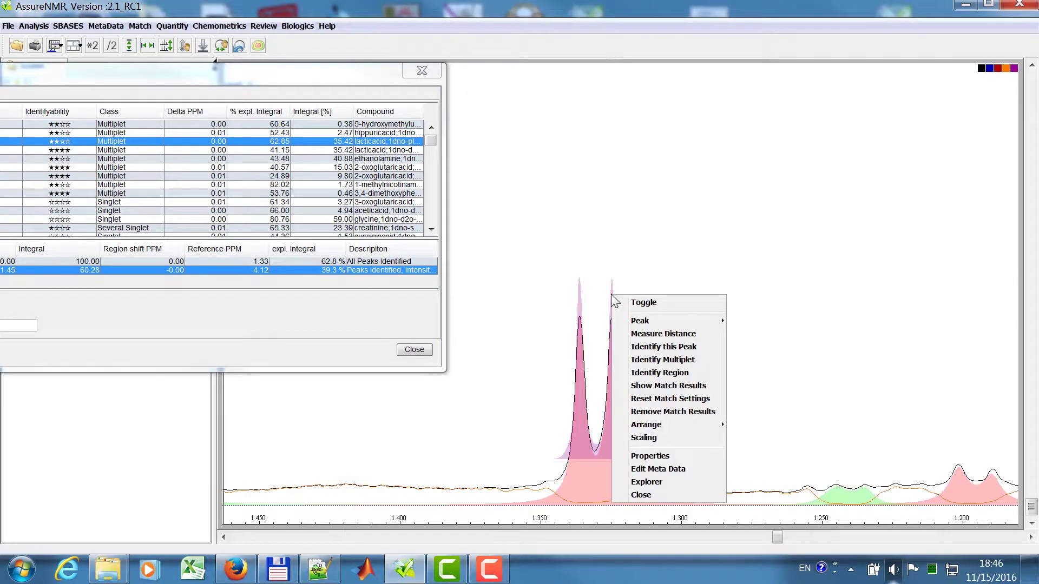
click(658, 349)
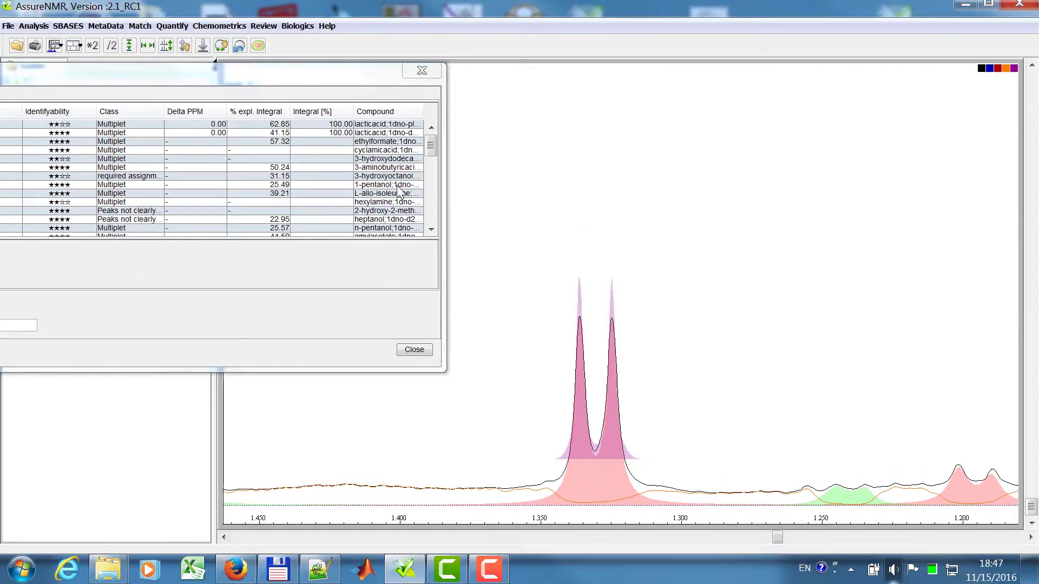
- Compare the peak's All results with its Actual Result list headed by two lactic acid entries
drag(251, 81, 665, 71)
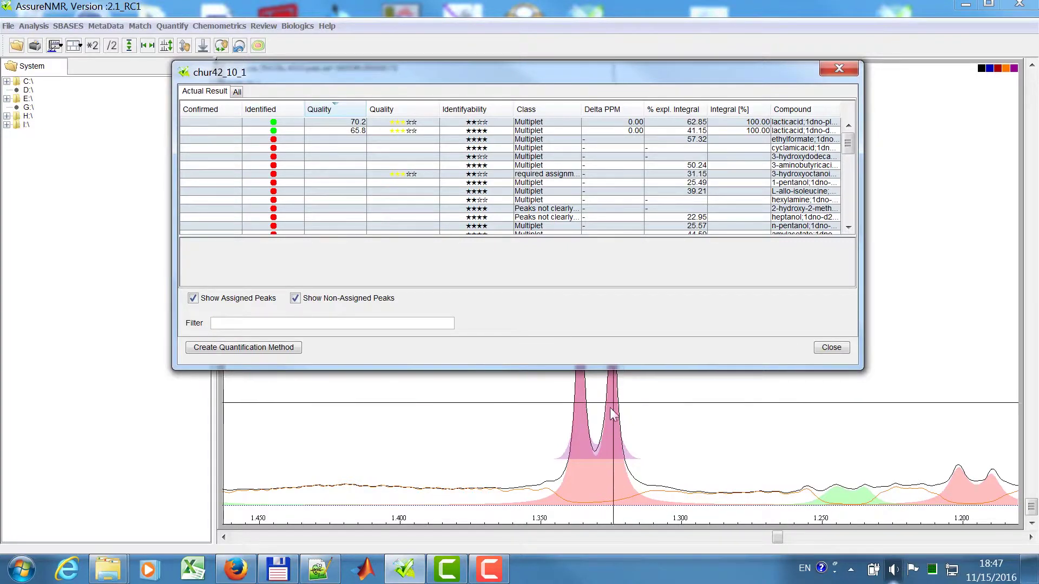
drag(850, 144, 851, 120)
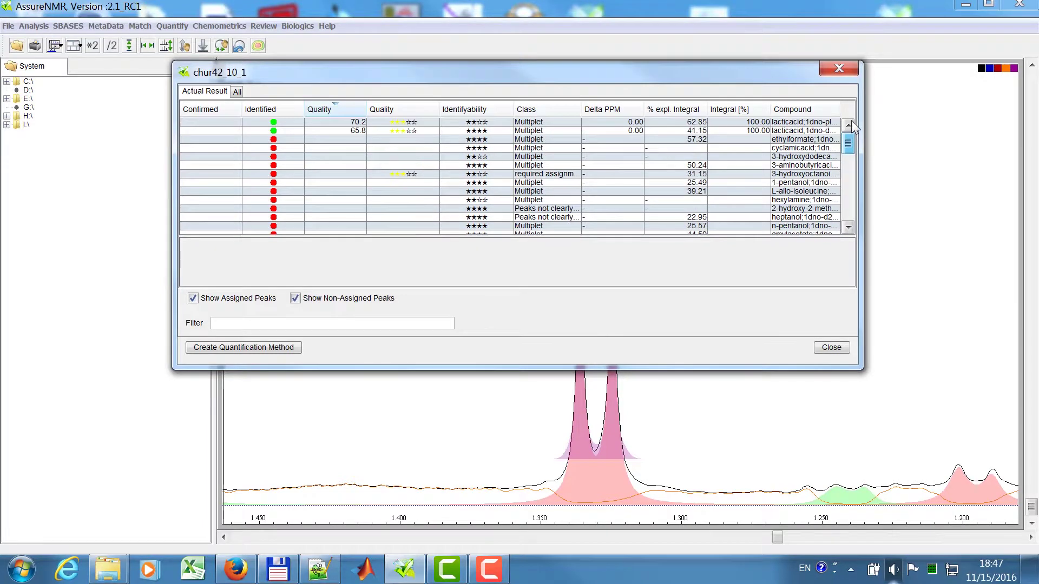
click(237, 93)
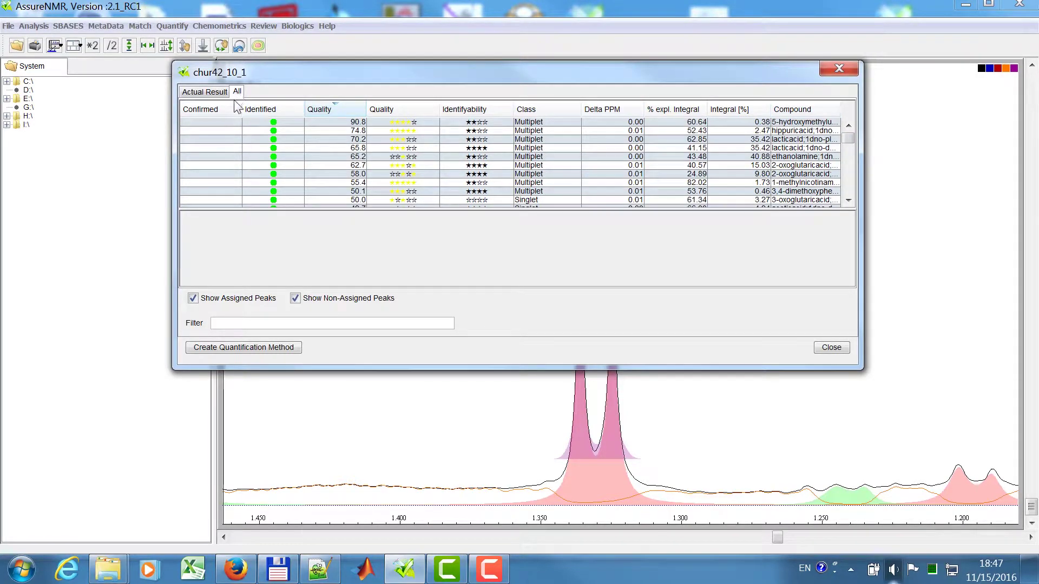
mouse_move(851, 137)
mouse_down()
mouse_move(854, 189)
mouse_move(849, 136)
mouse_up()
click(194, 93)
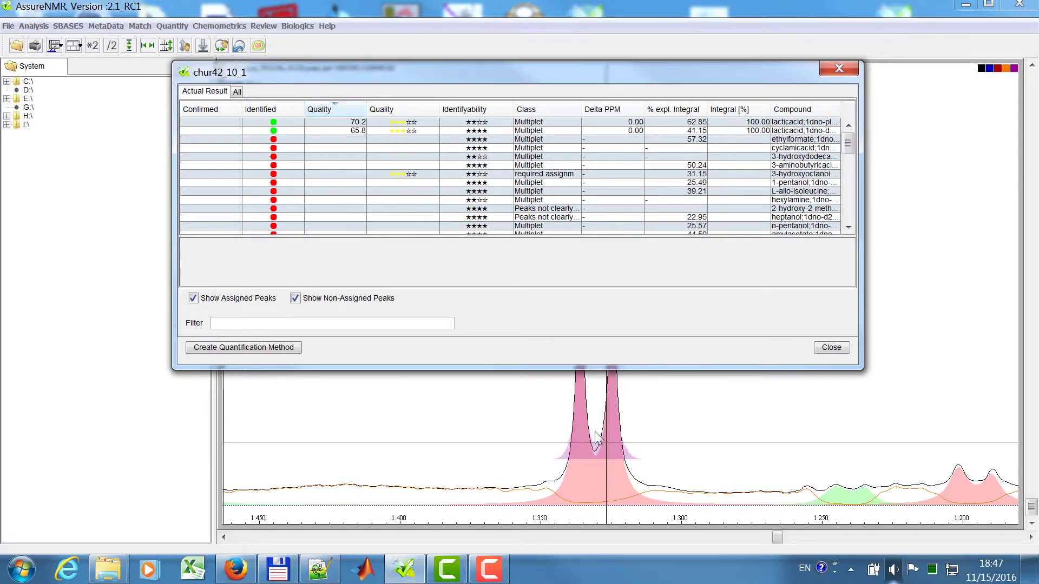
- Widen the Compound column to read the full names of the 70.2 and 65.8 lactic acid entries
drag(772, 109, 739, 108)
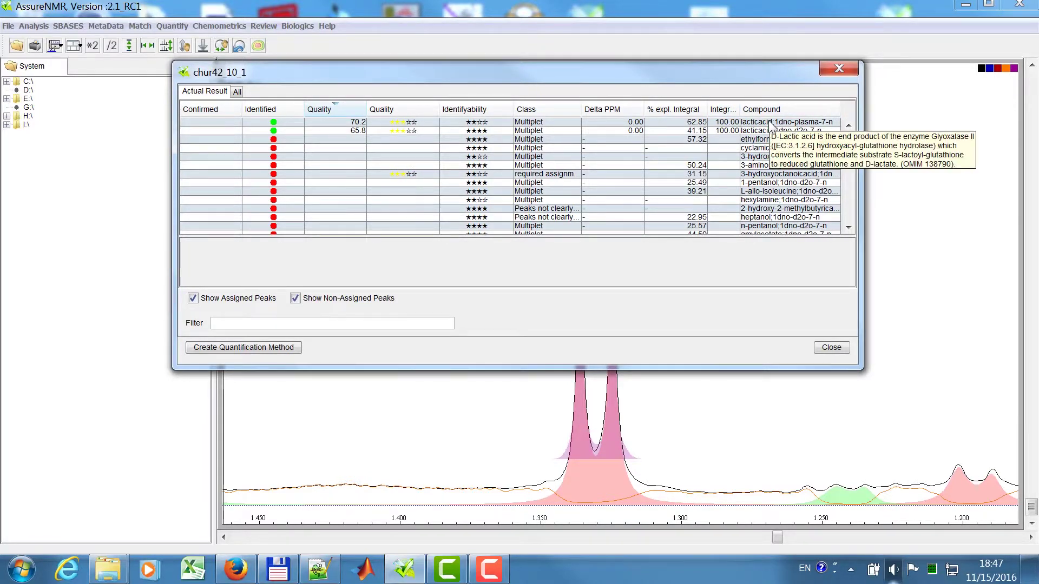
mouse_move(806, 129)
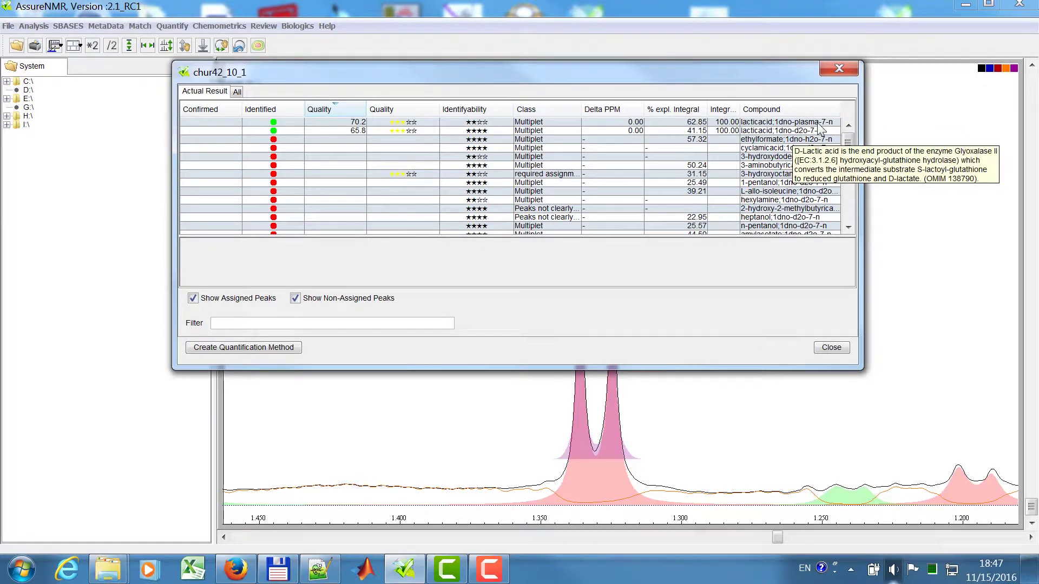
mouse_move(752, 135)
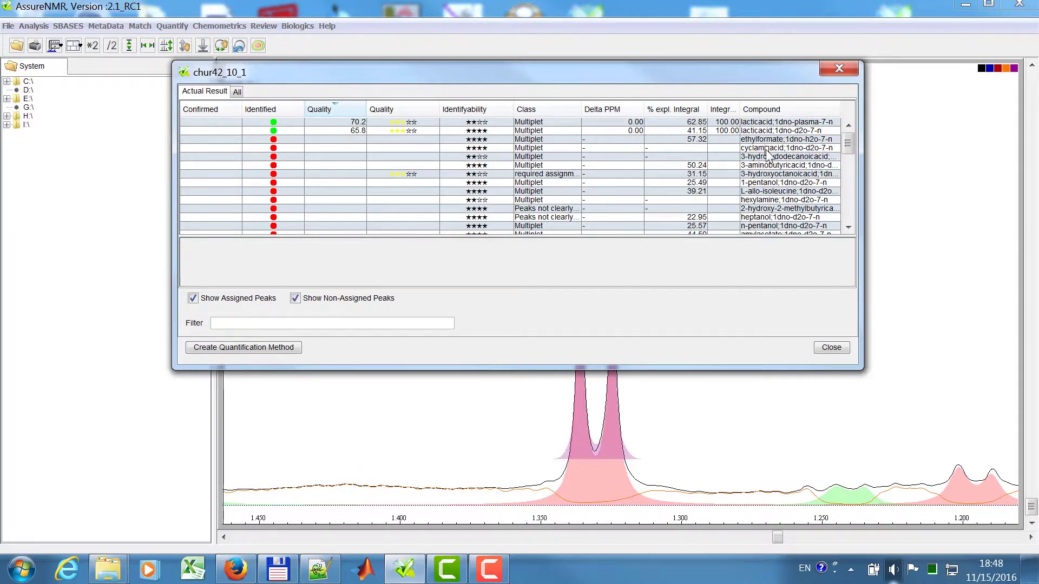
mouse_move(765, 157)
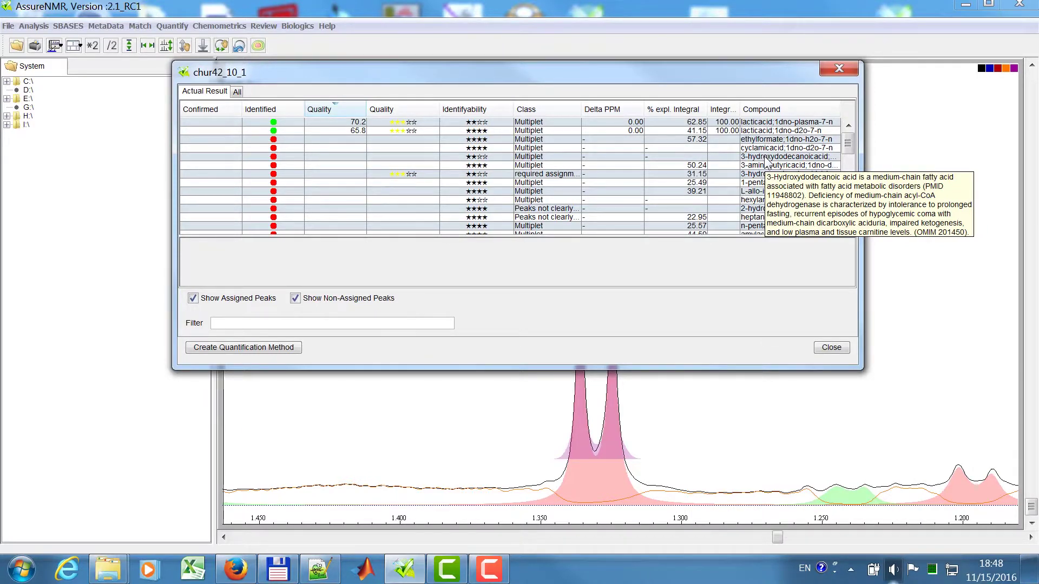
- Mark the 70.2 plasma lactic acid entry '-' and the 65.8 D2O entry confirmed '+'
click(217, 121)
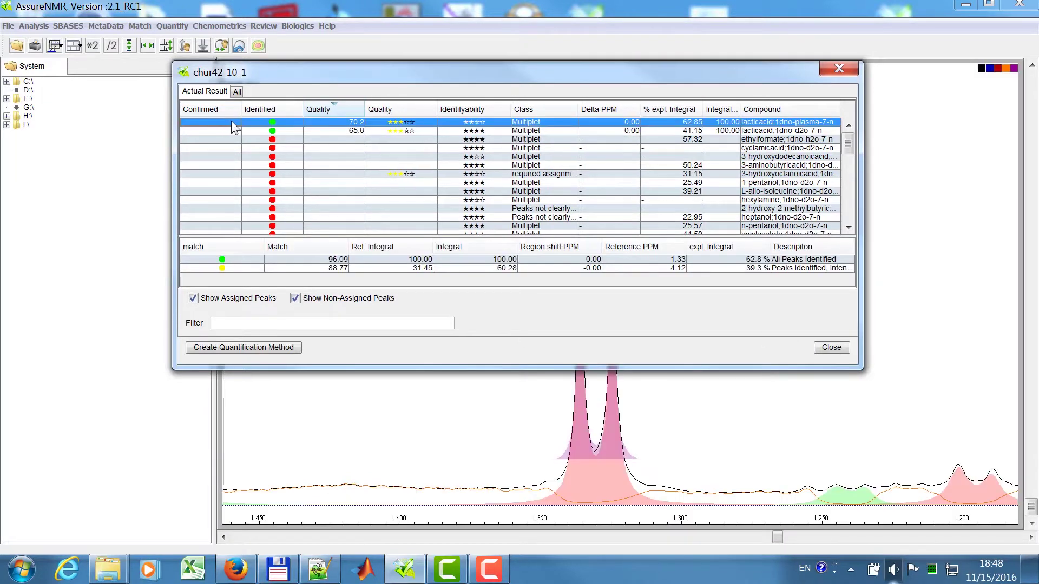
click(227, 121)
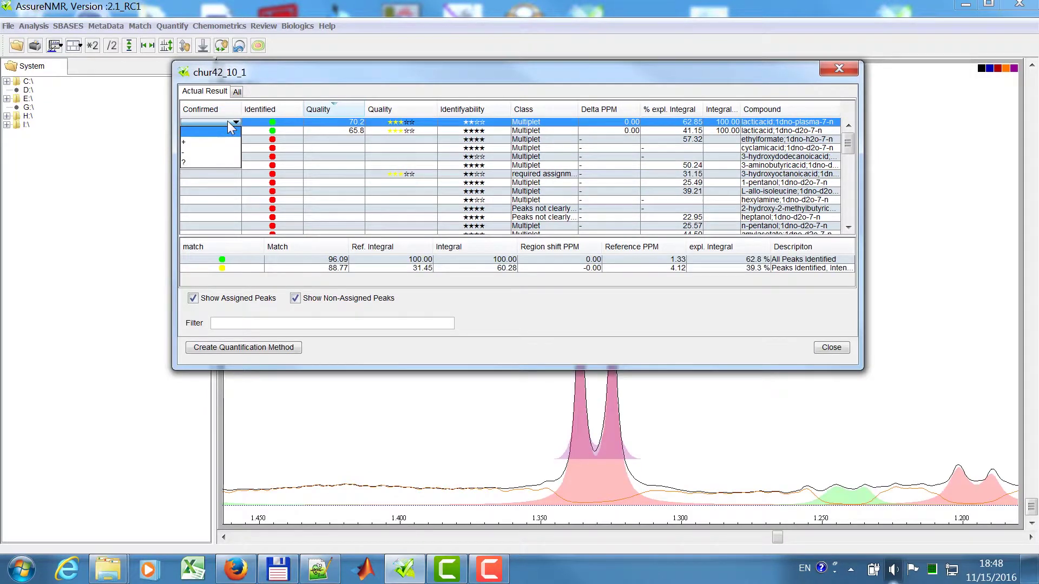
click(211, 152)
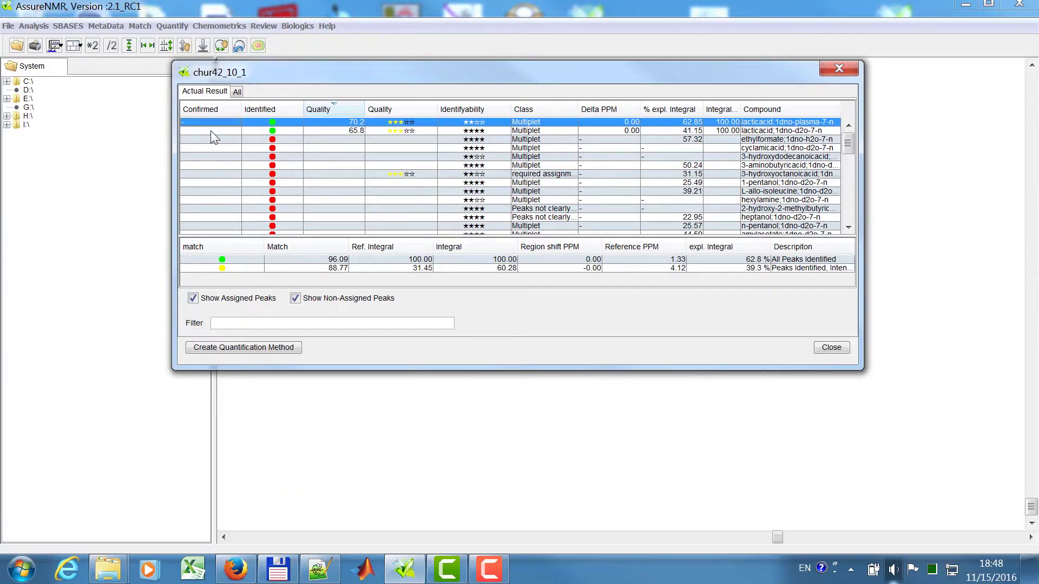
click(210, 132)
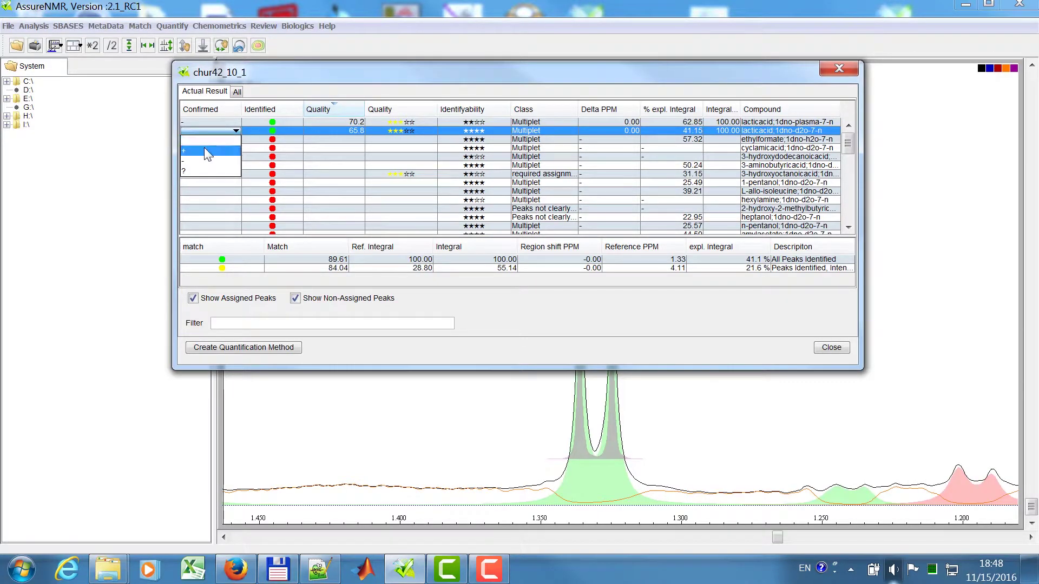
click(204, 150)
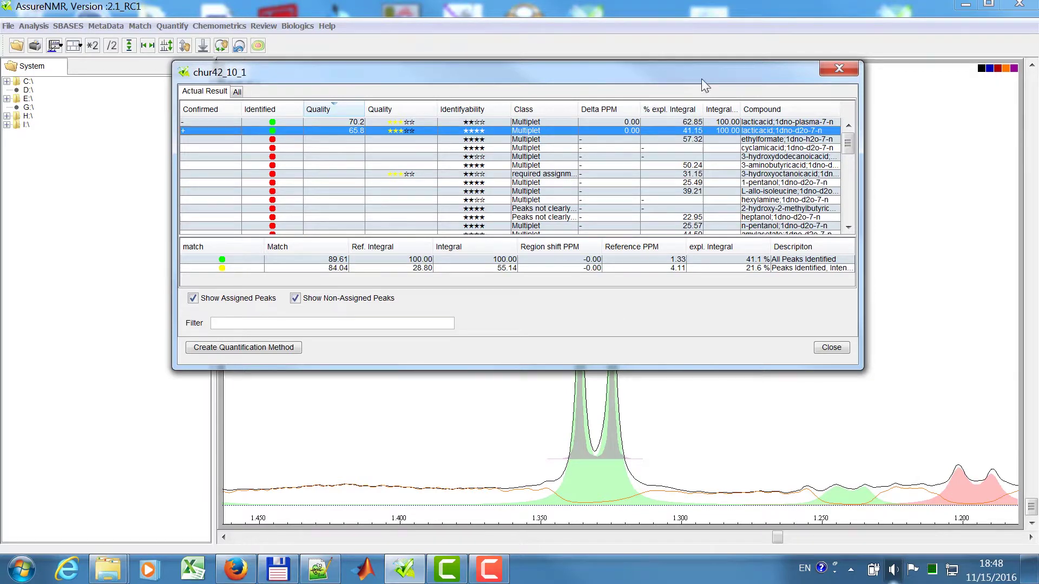
drag(703, 75, 625, 73)
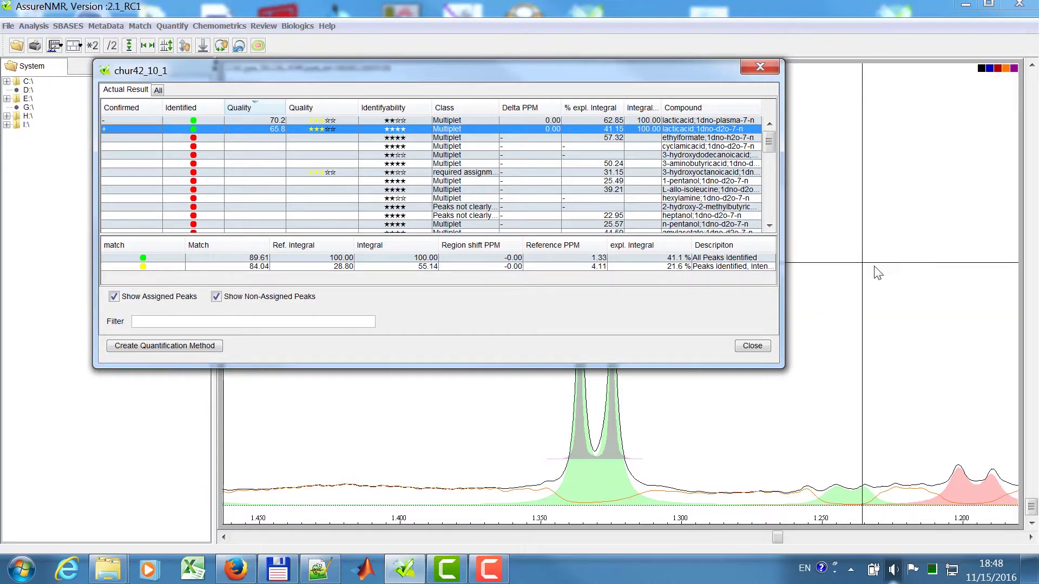
- Zoom the spectrum onto the peaks around 1.2 ppm
double_click(938, 278)
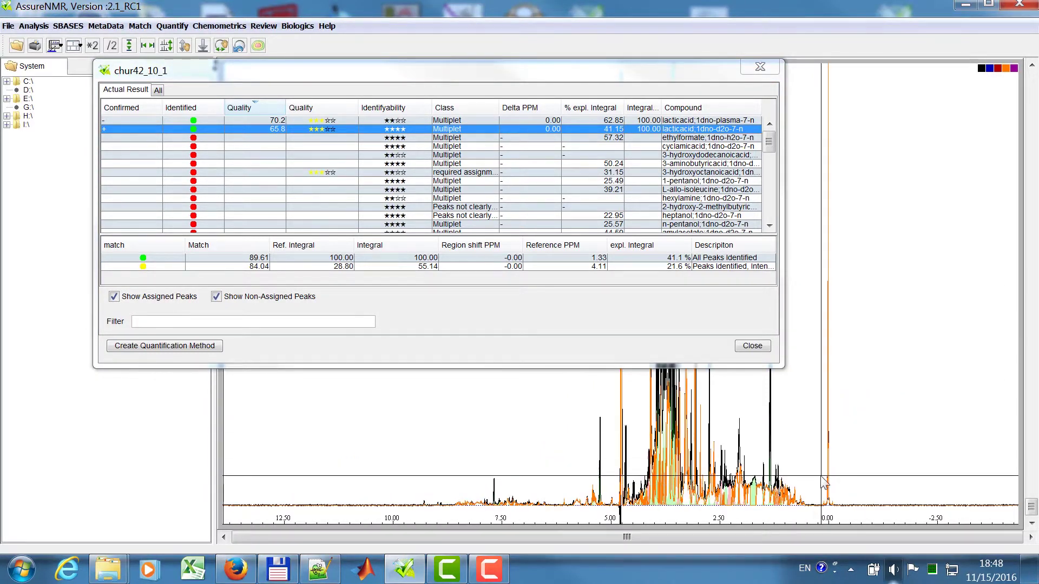
drag(821, 476, 738, 517)
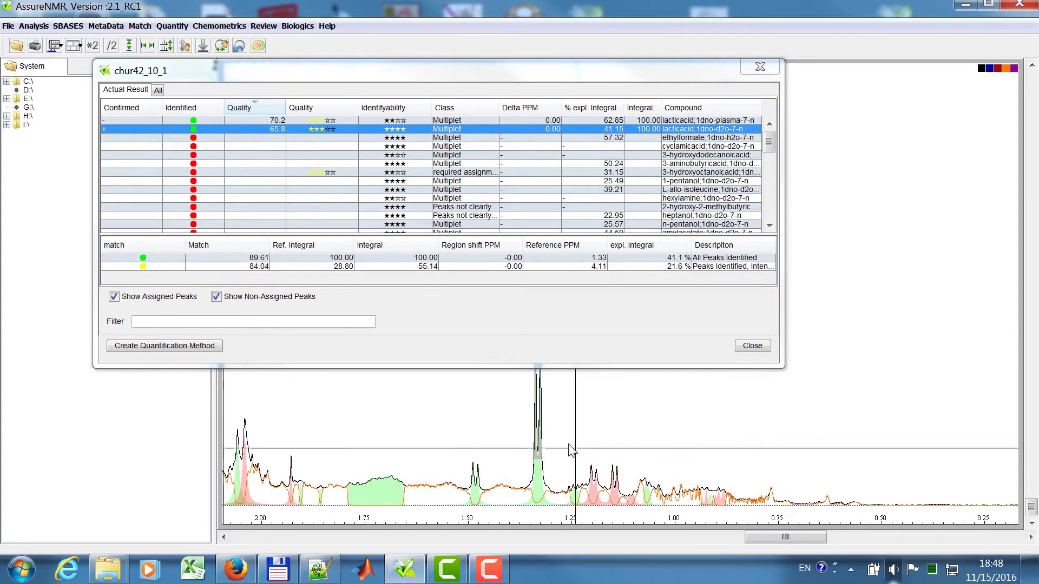
drag(558, 440, 661, 515)
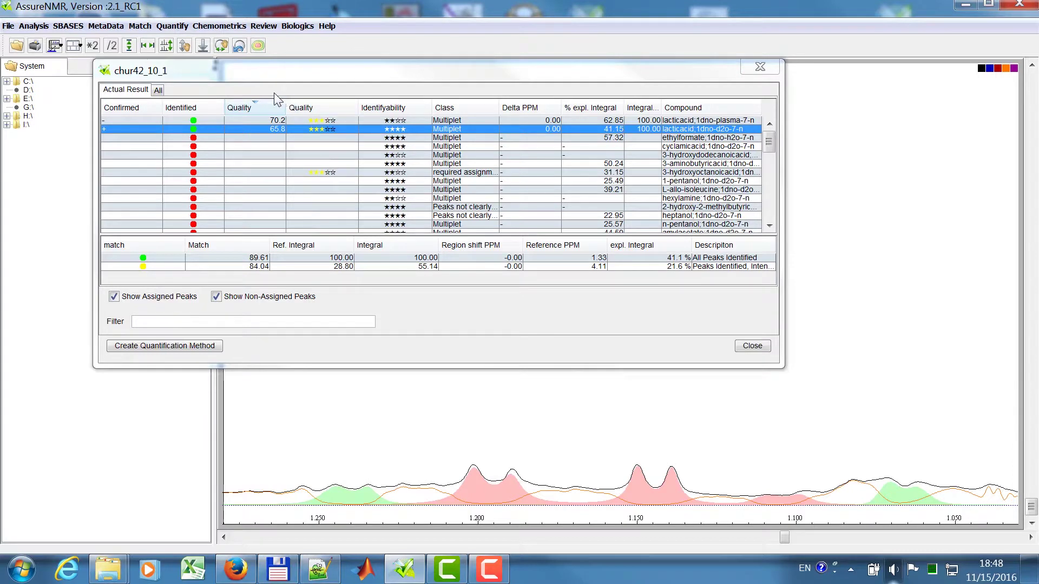
- Filter the full match list by 'vali' to show the single valine entry
click(157, 91)
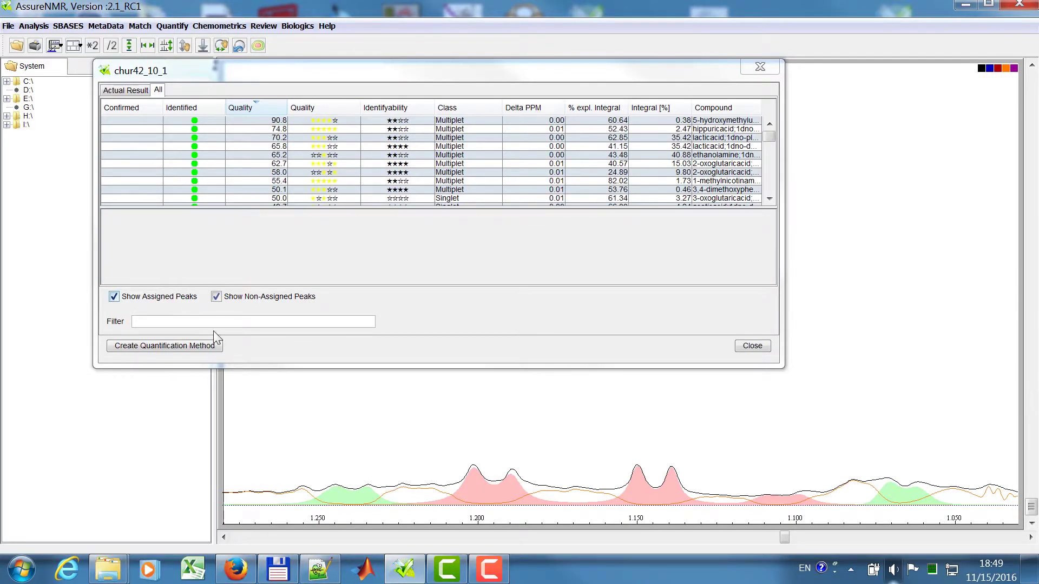
click(181, 321)
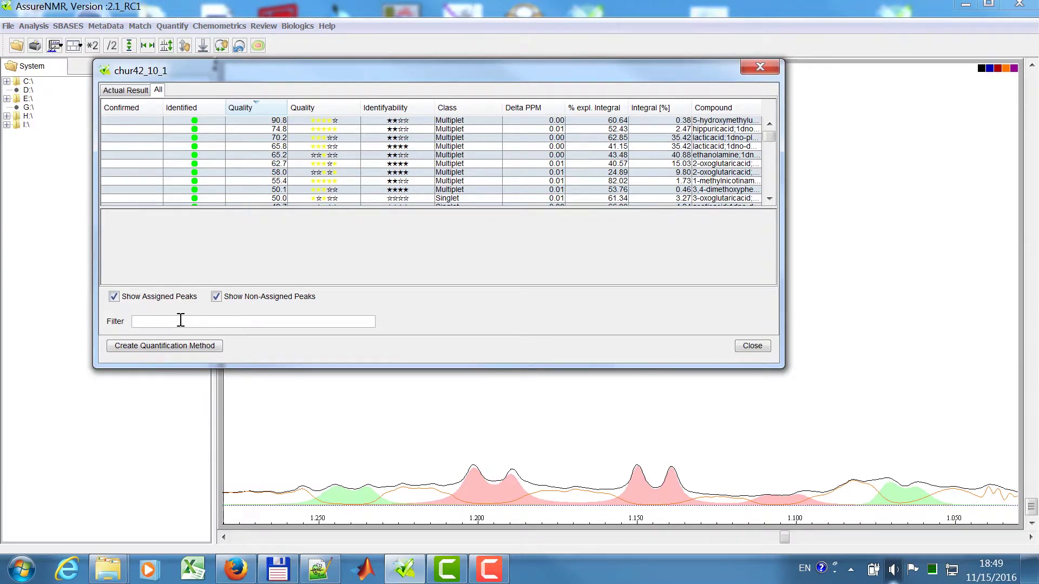
text(valine)
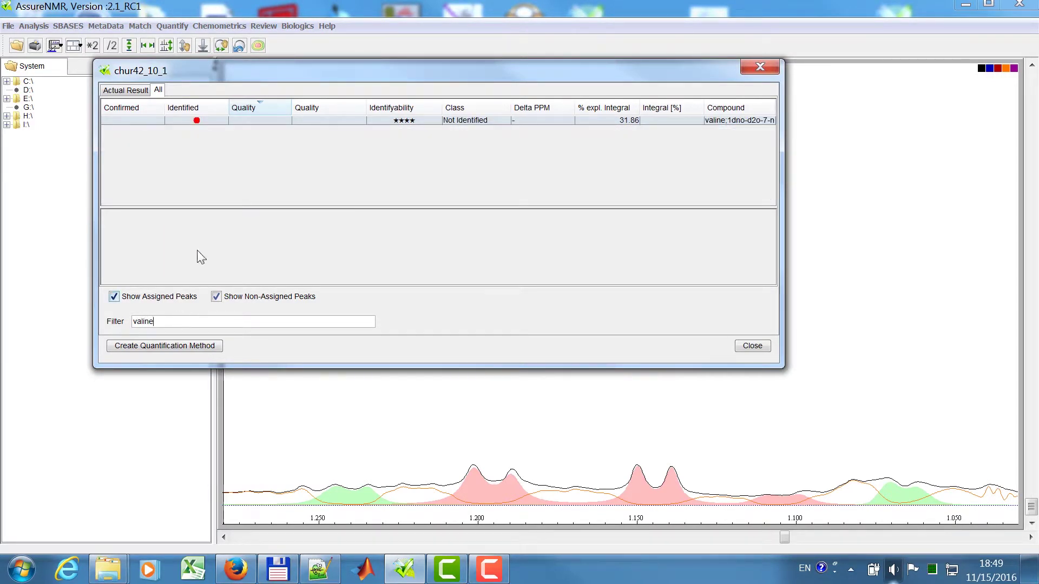
mouse_move(373, 118)
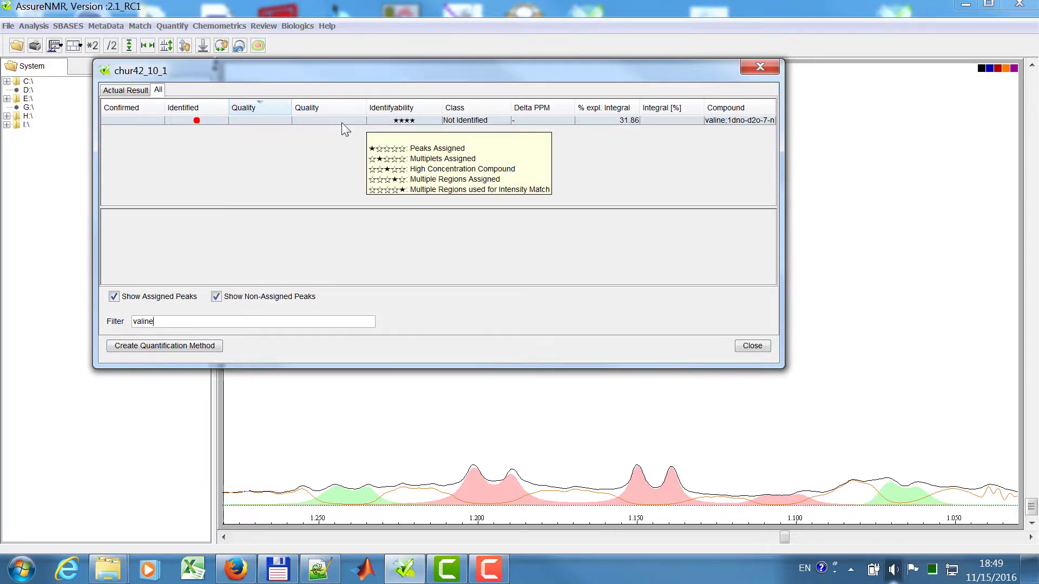
click(342, 121)
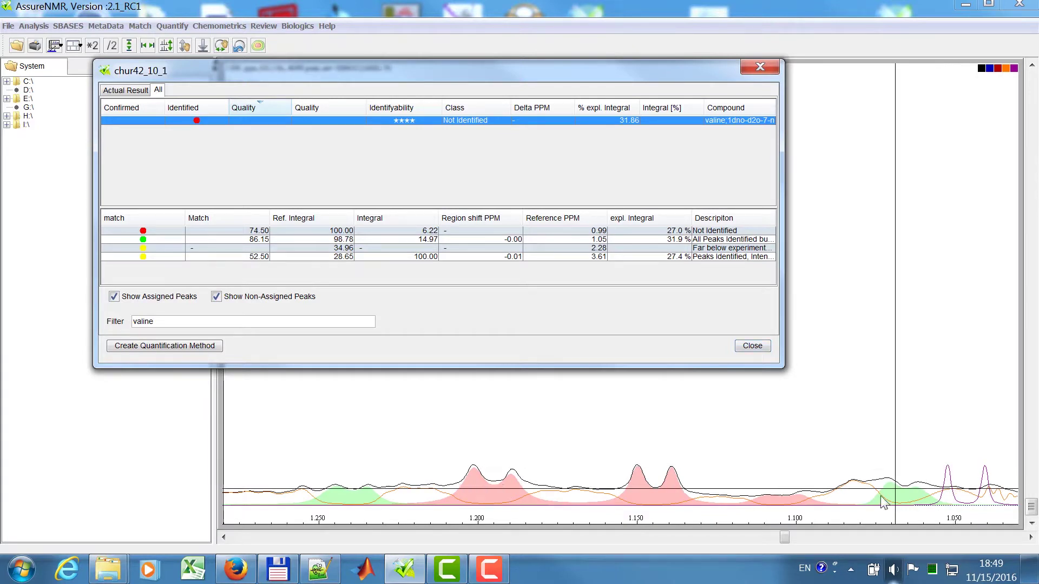
drag(603, 71, 502, 55)
drag(393, 47, 561, 50)
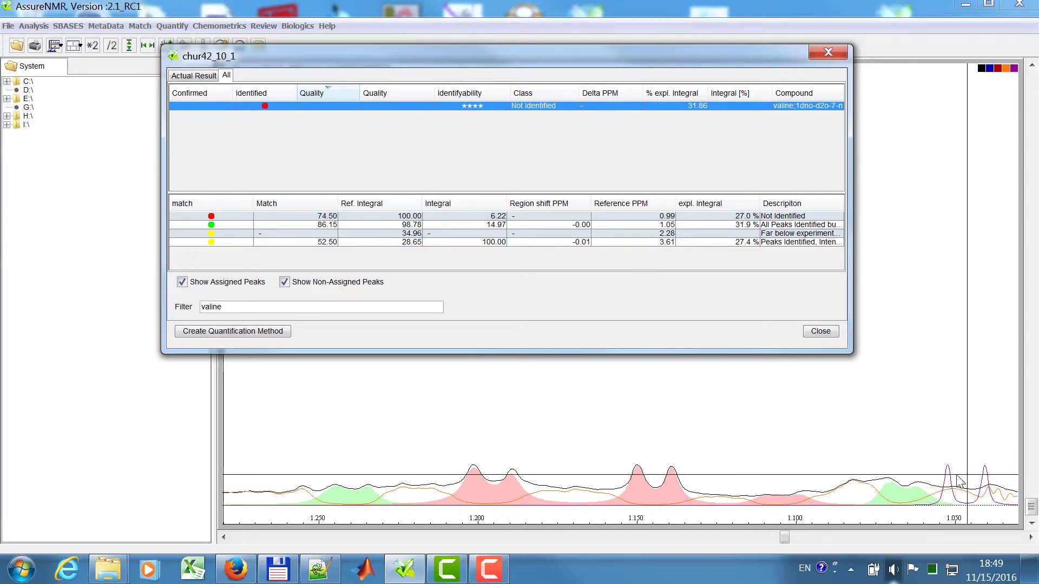
- Identify the ~1.20 ppm doublet; actual results show isopropanol (36.1) and 3-hydroxybutyric acid (28.6)
click(785, 537)
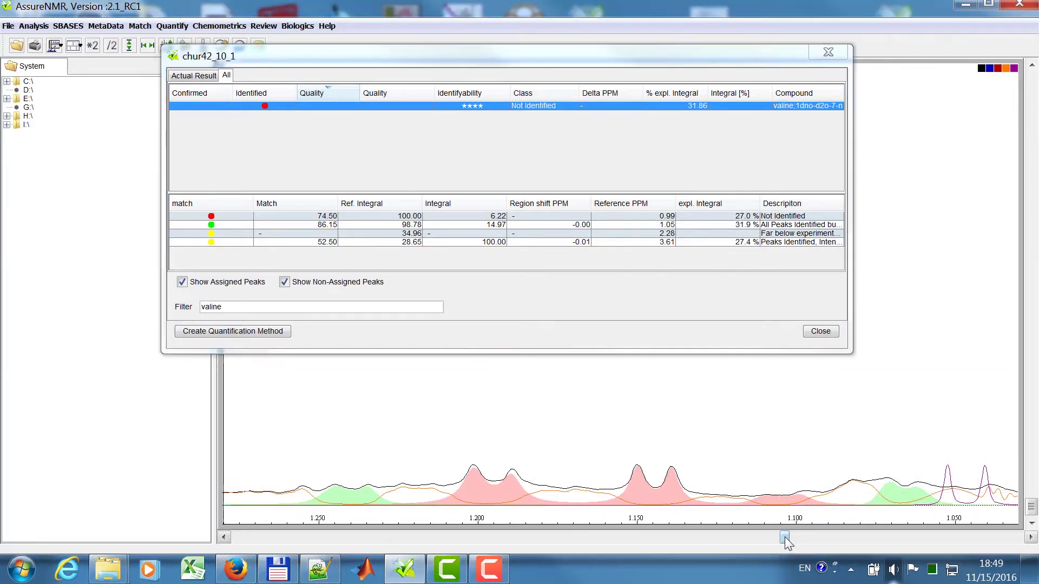
mouse_move(785, 537)
mouse_down()
mouse_move(802, 536)
mouse_move(773, 536)
mouse_move(781, 538)
mouse_up()
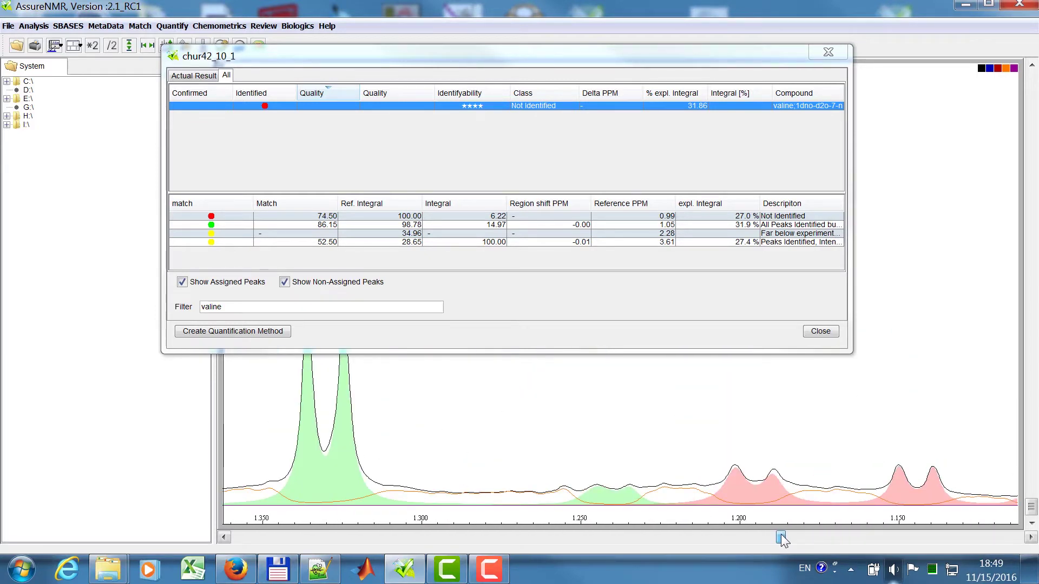
right_click(736, 431)
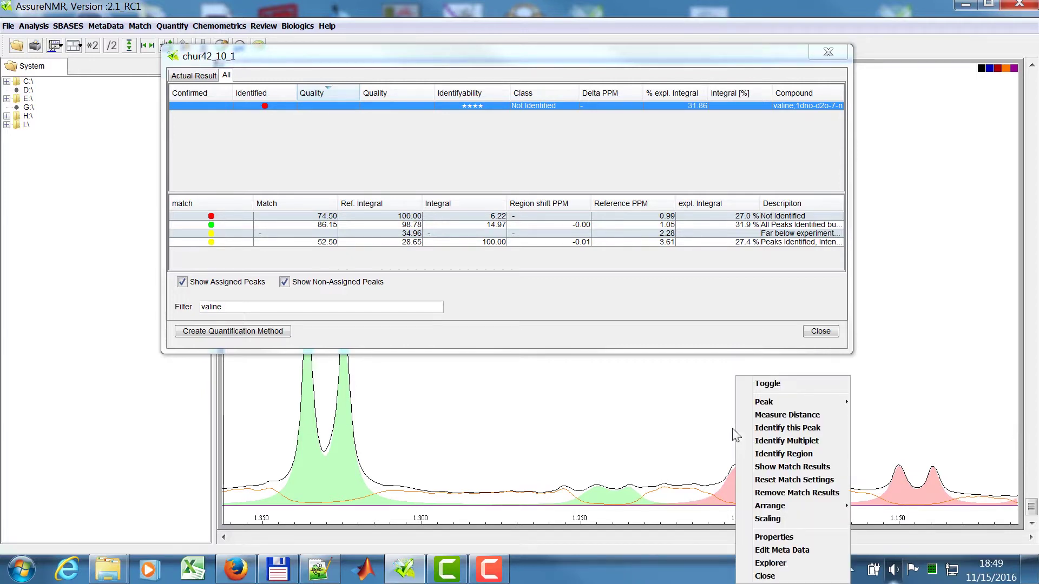
click(774, 429)
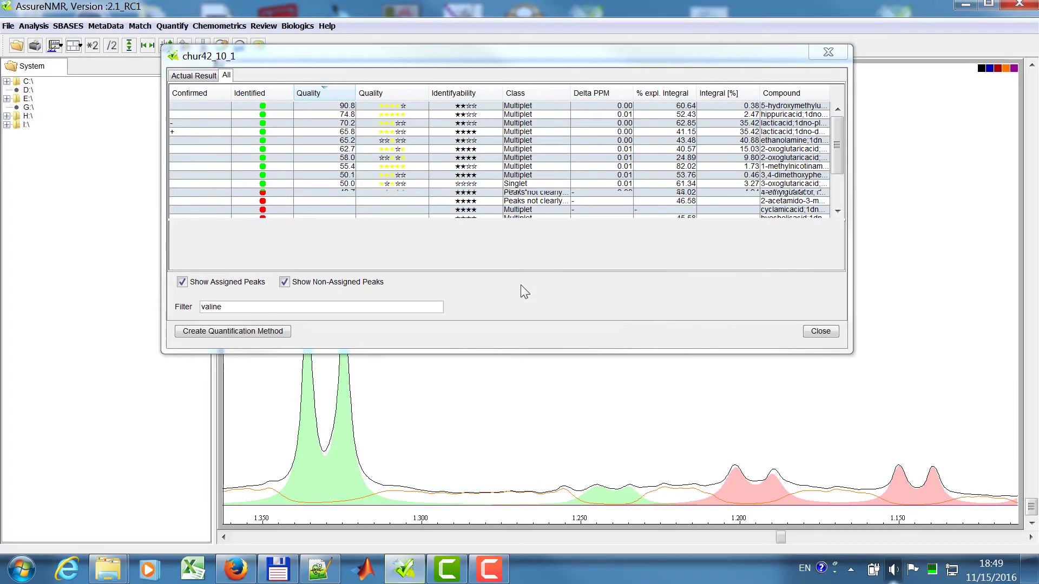
click(205, 77)
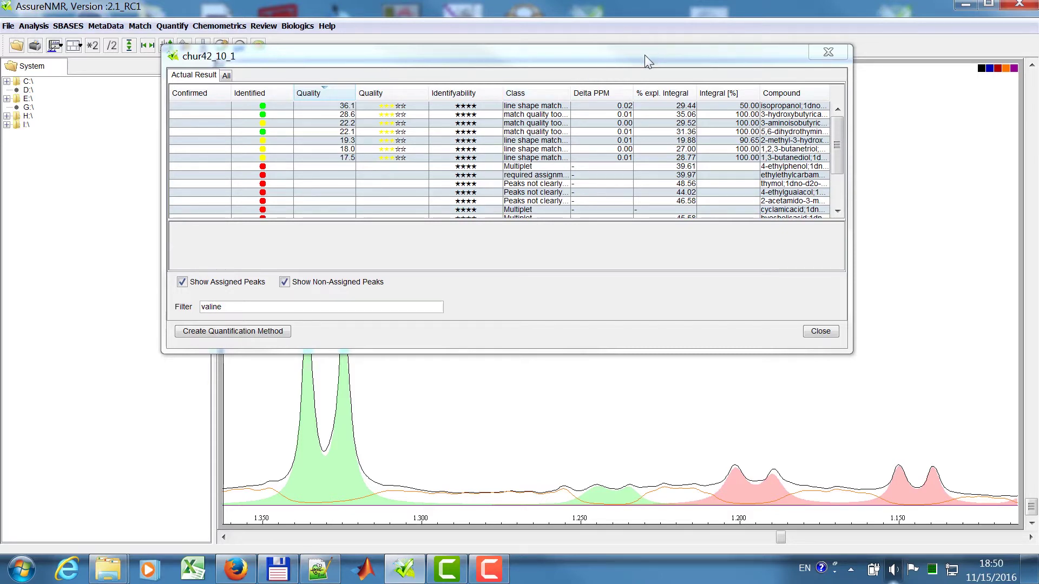
drag(644, 54, 531, 40)
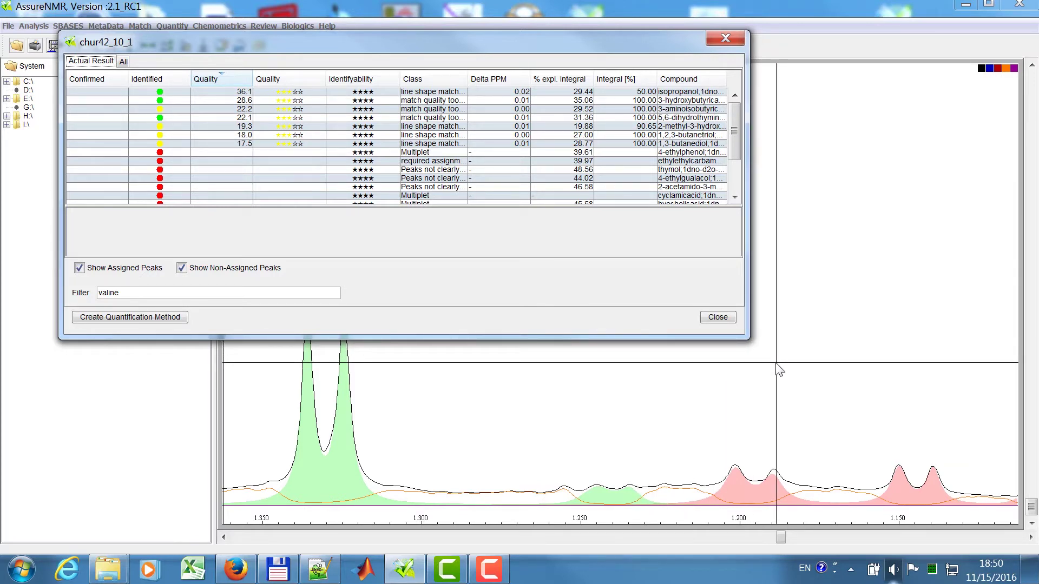
- Start a quantification method importing both Identified (green) and Confirmed compounds
click(144, 316)
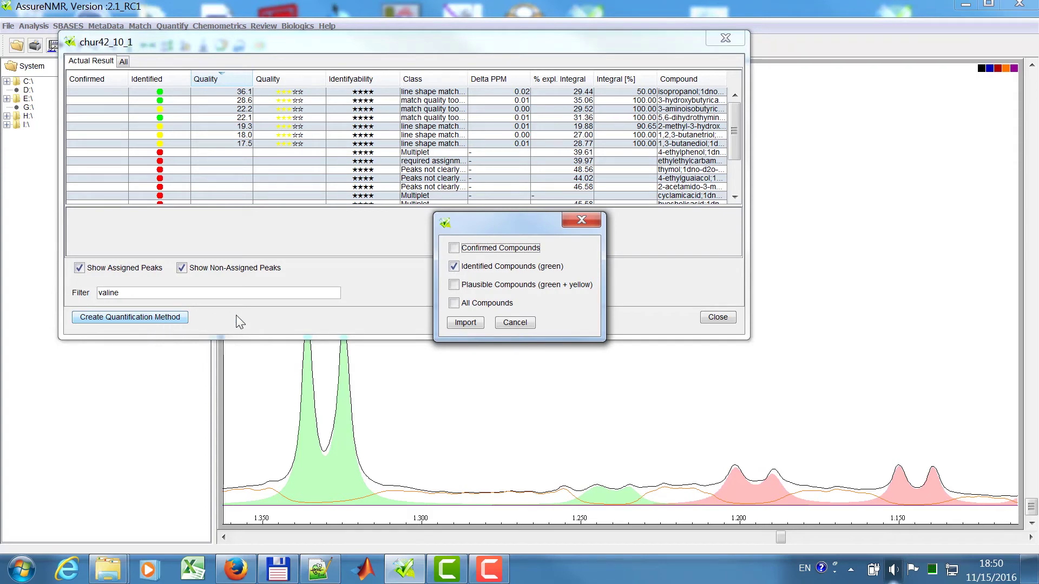
click(454, 267)
click(454, 248)
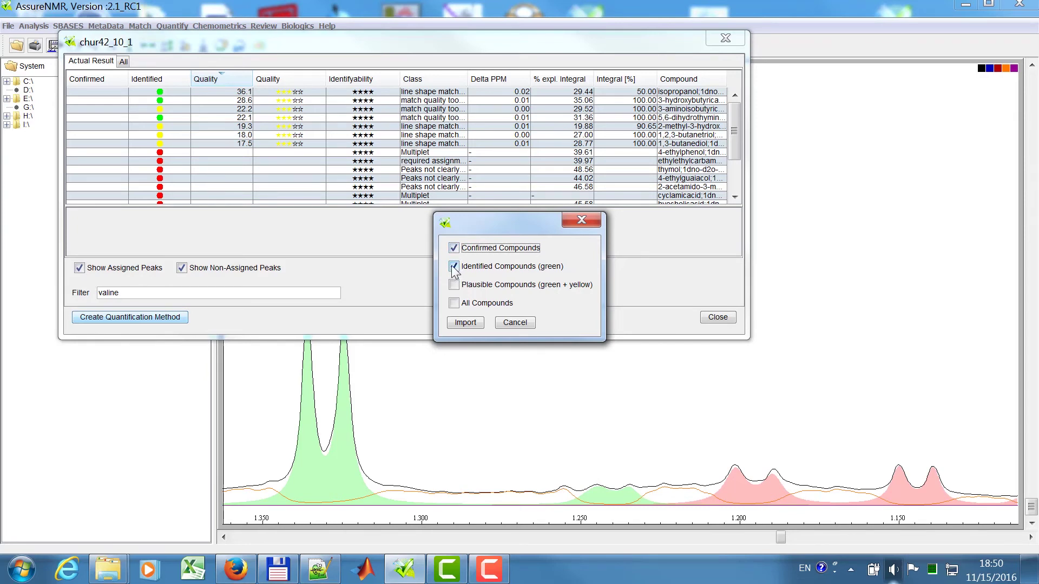